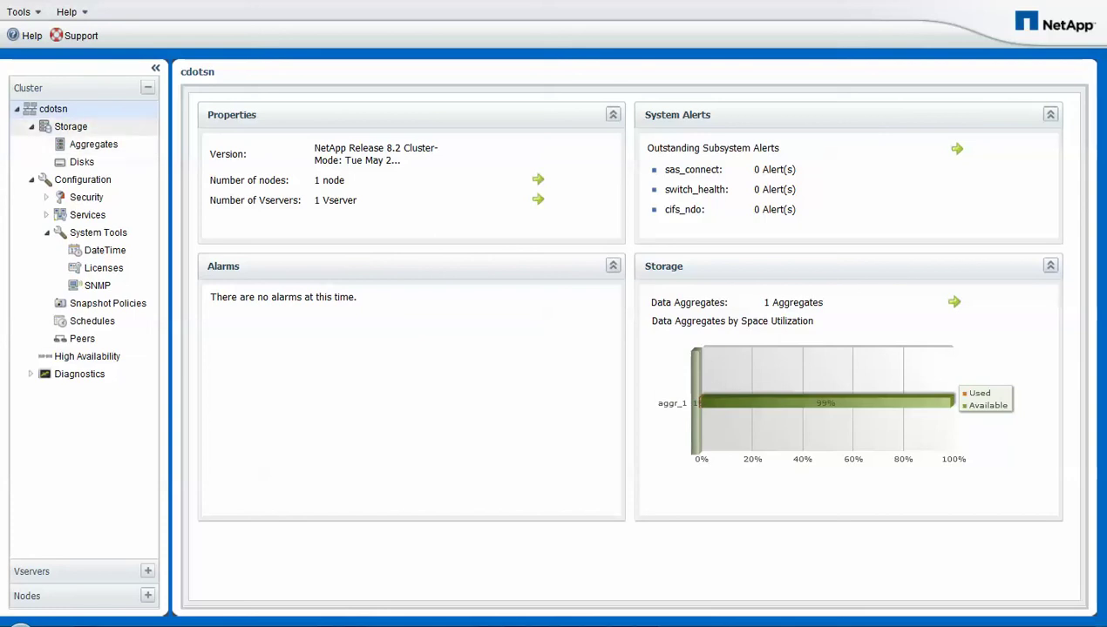
- Show the Vservers and open the LUN list of VSM1
click(80, 572)
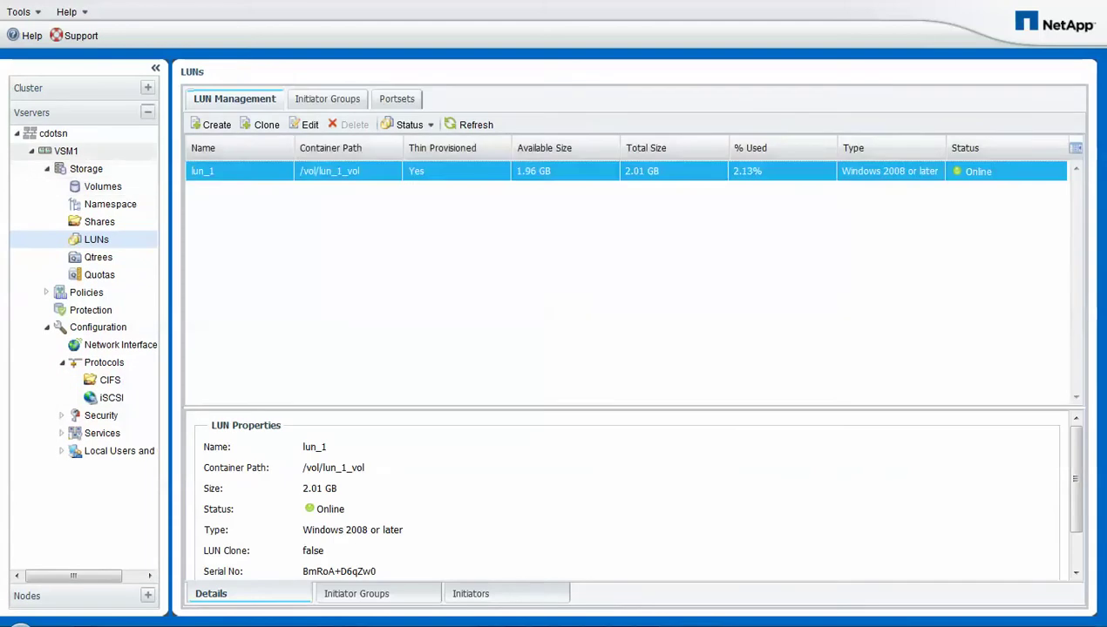
click(66, 152)
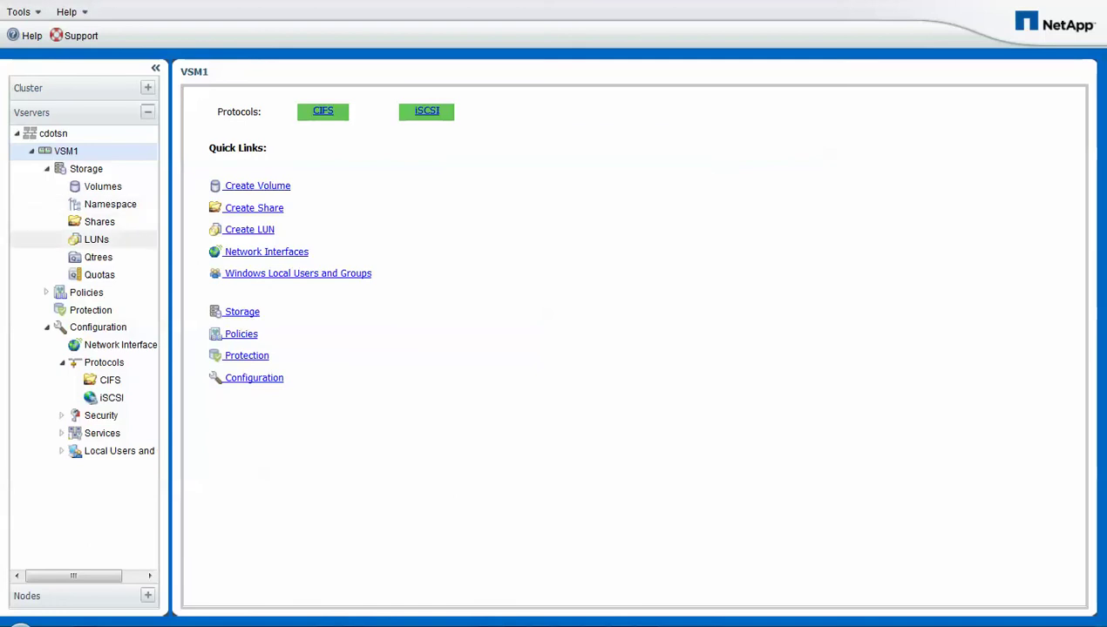
click(96, 239)
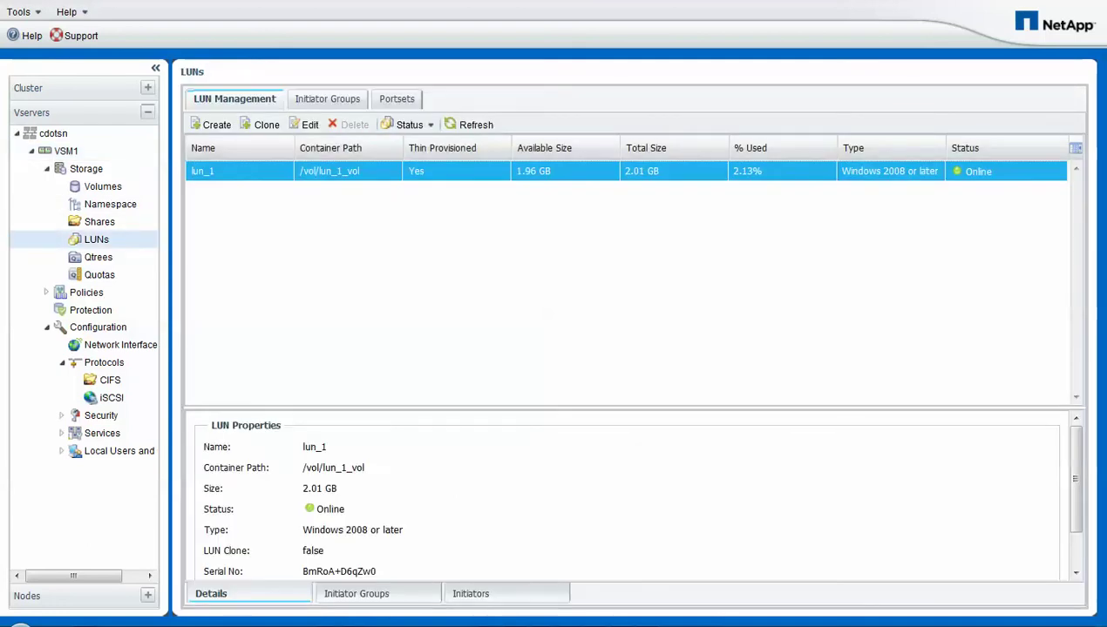
- Review the general settings and initiator group mapping of lun_1, and close its edit dialog without saving
right_click(305, 174)
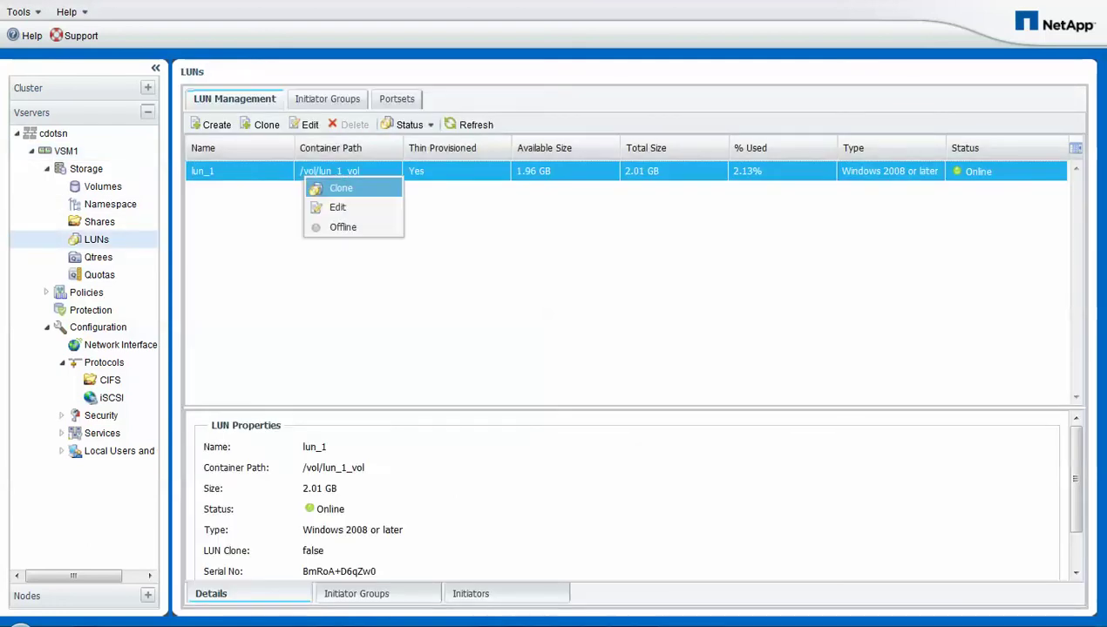
click(345, 206)
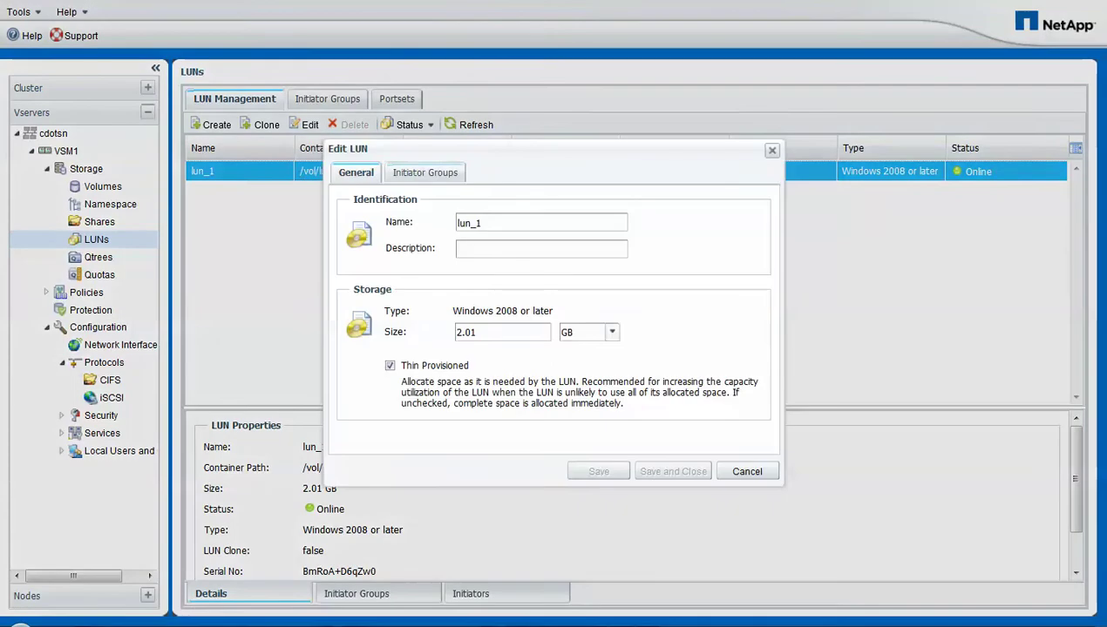
click(425, 173)
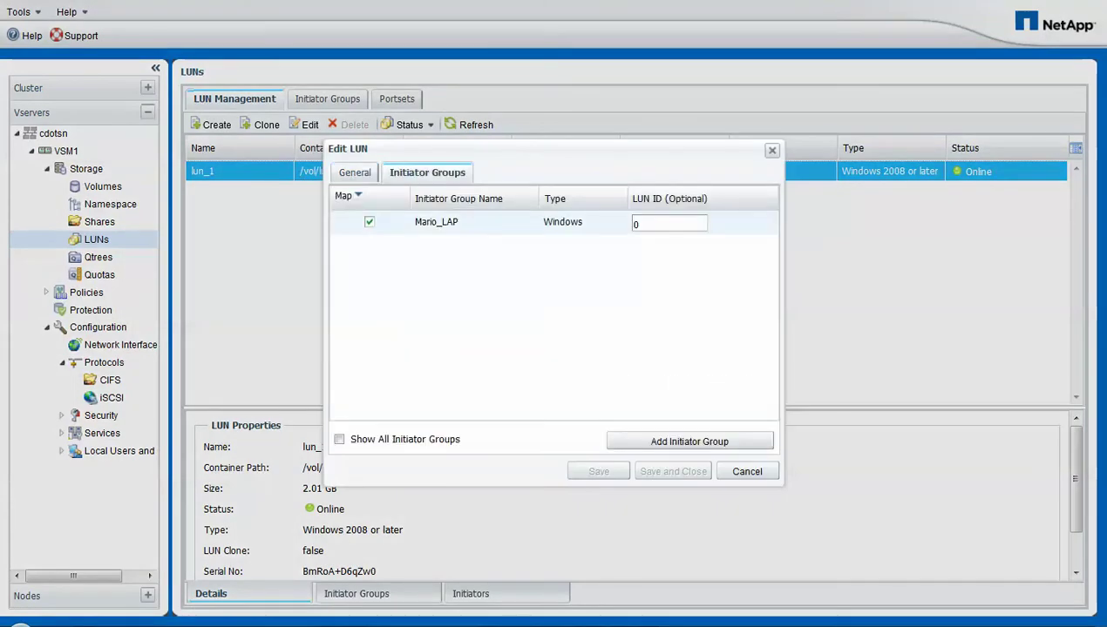
click(354, 172)
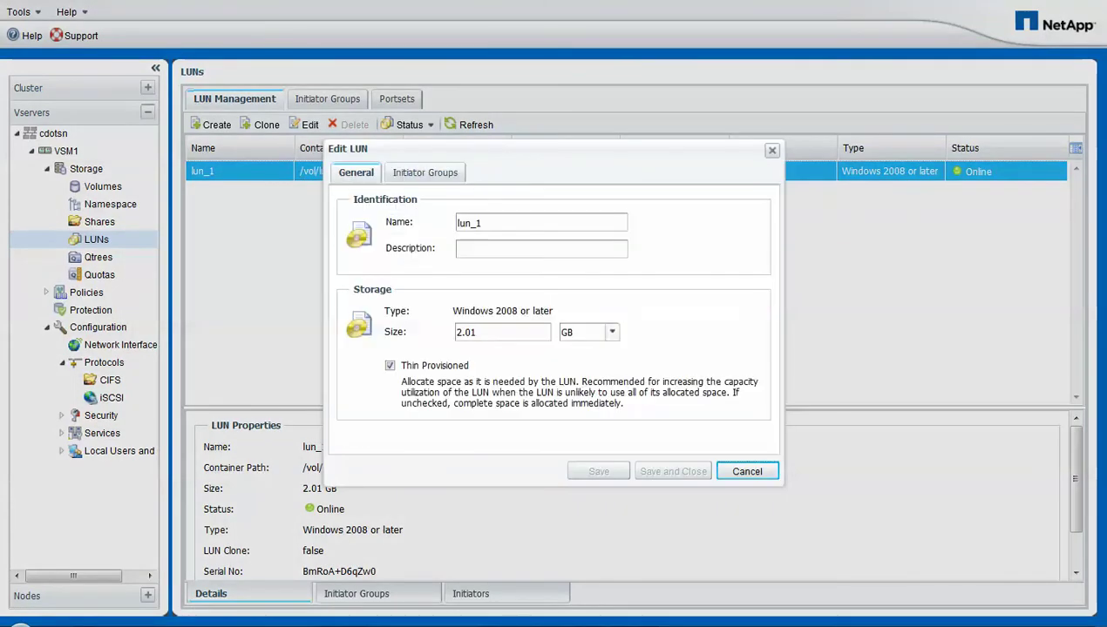
click(747, 472)
key(Escape)
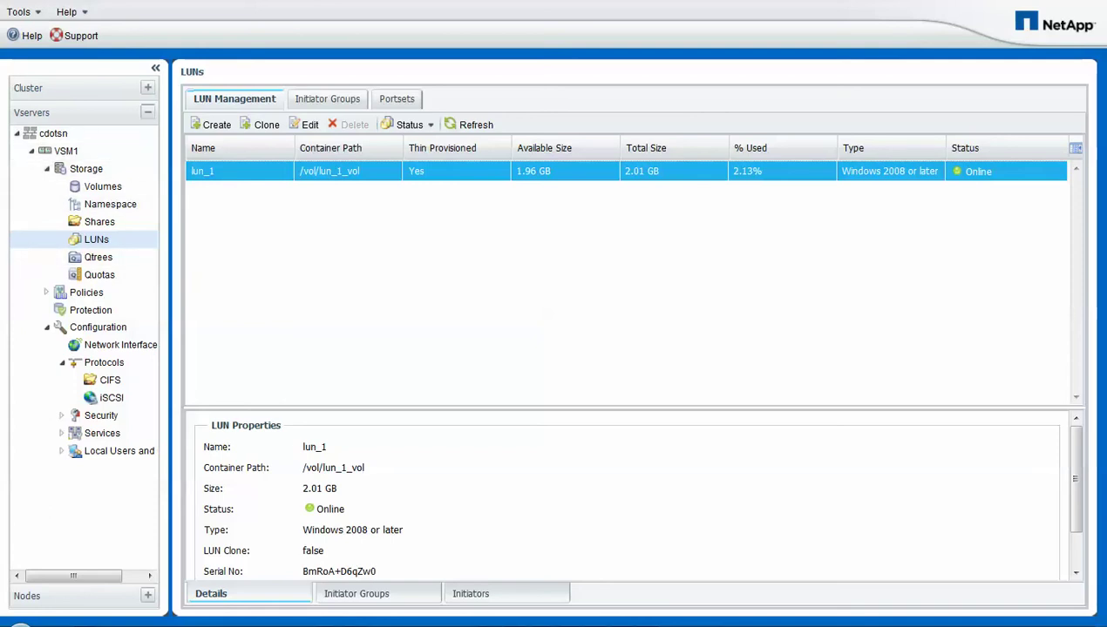
- Switch to Computer Management to check the NTAP_LUN (F:) disk, and minimize the window
click(583, 625)
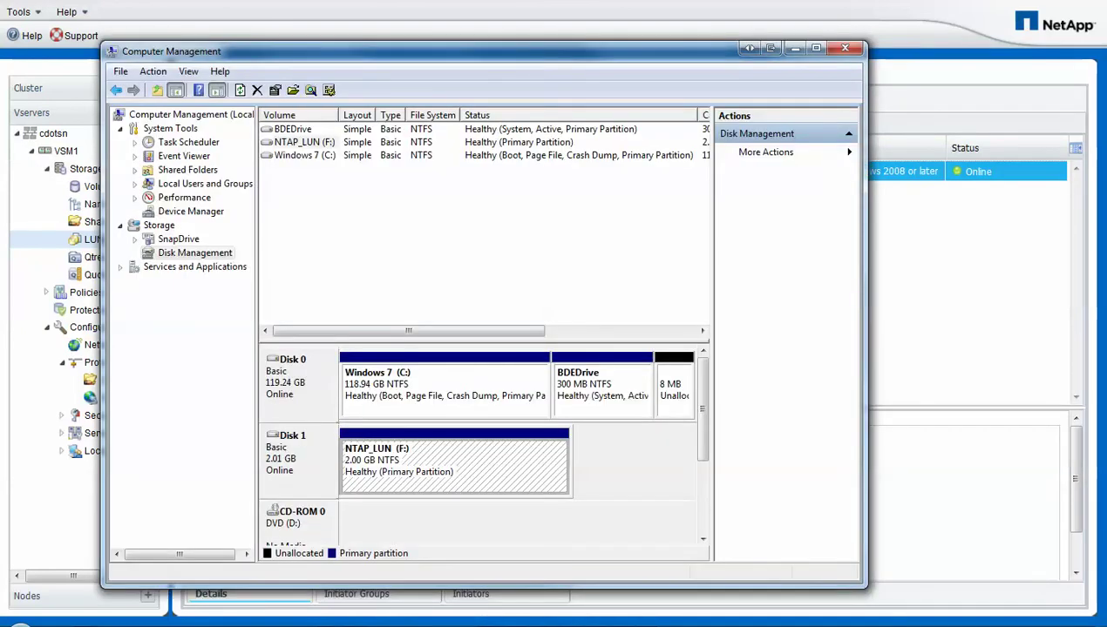
click(791, 48)
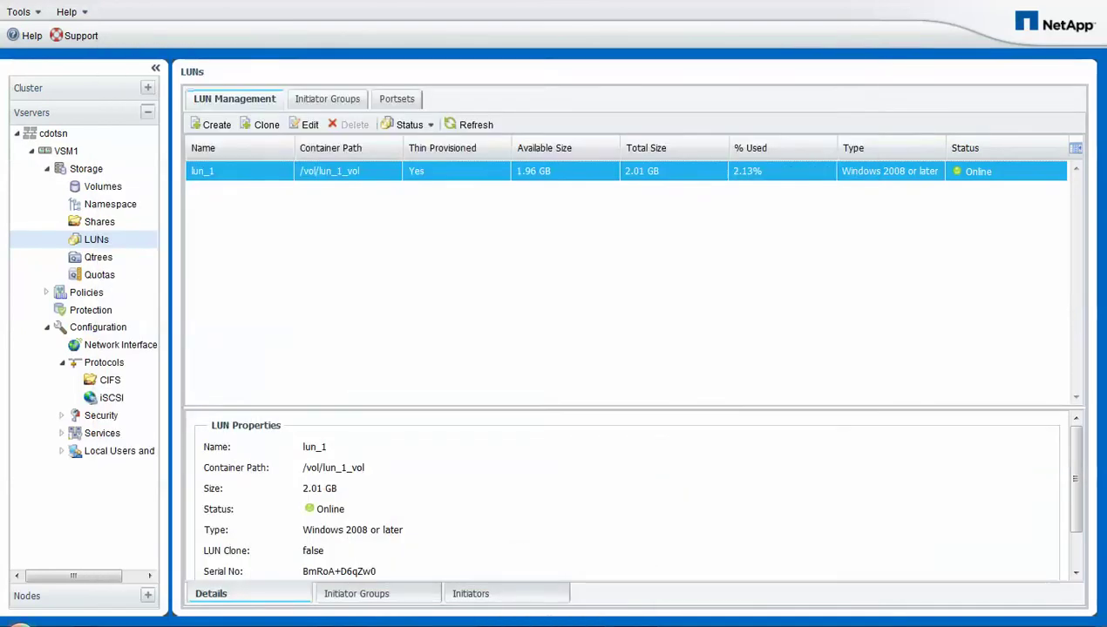
- Open the NTAP_LUN (F:) drive in Windows Explorer, delete iobw.tst, and minimize the window
click(20, 625)
click(232, 384)
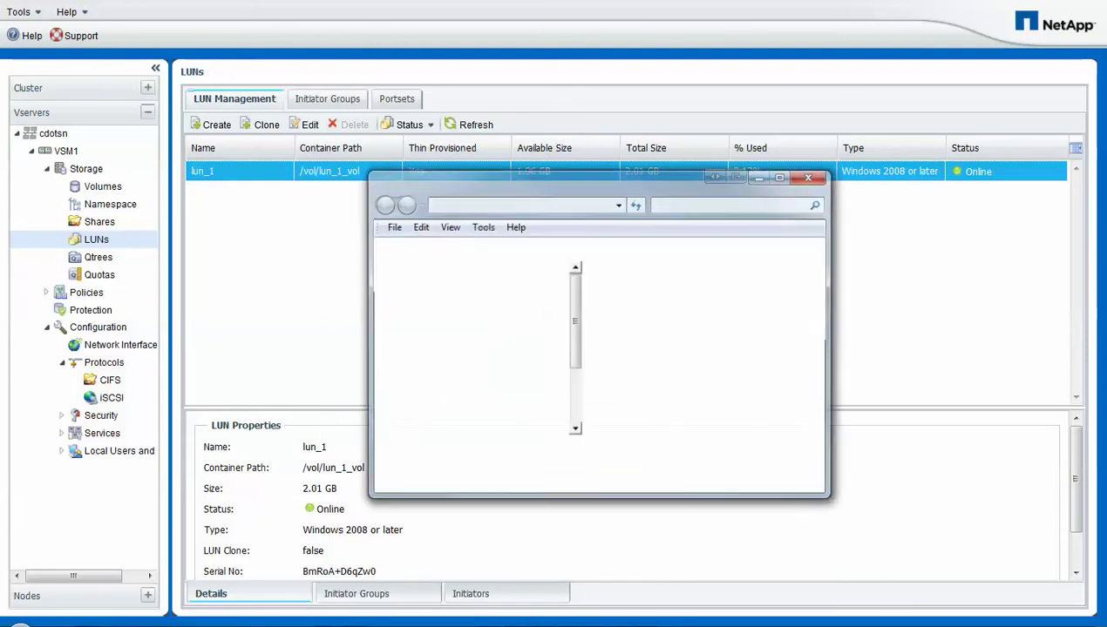
double_click(671, 347)
click(635, 312)
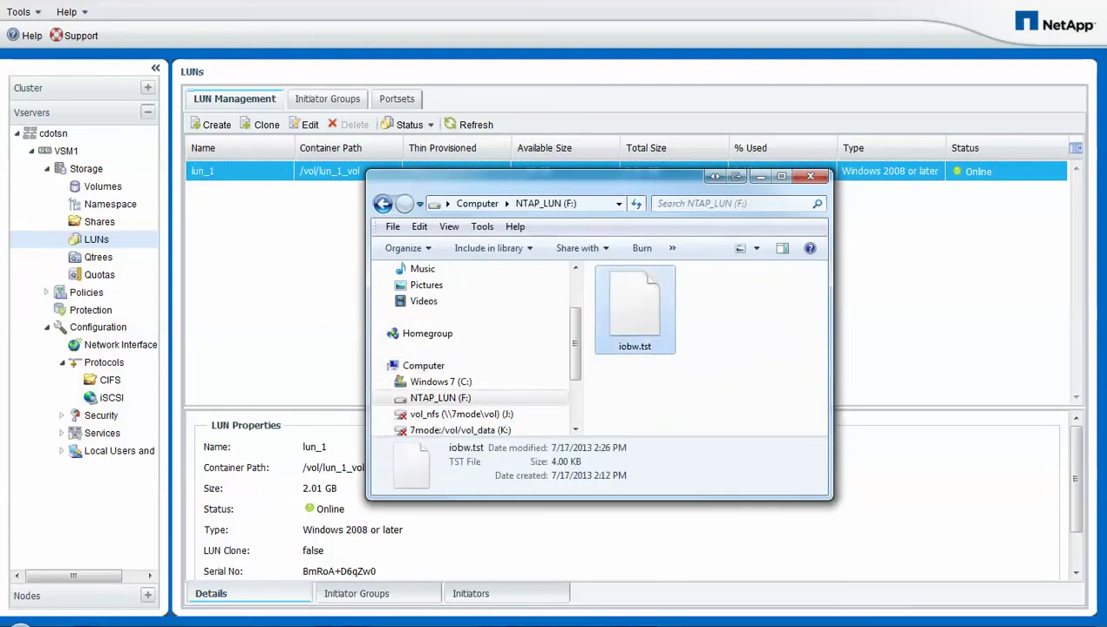
right_click(640, 307)
click(697, 518)
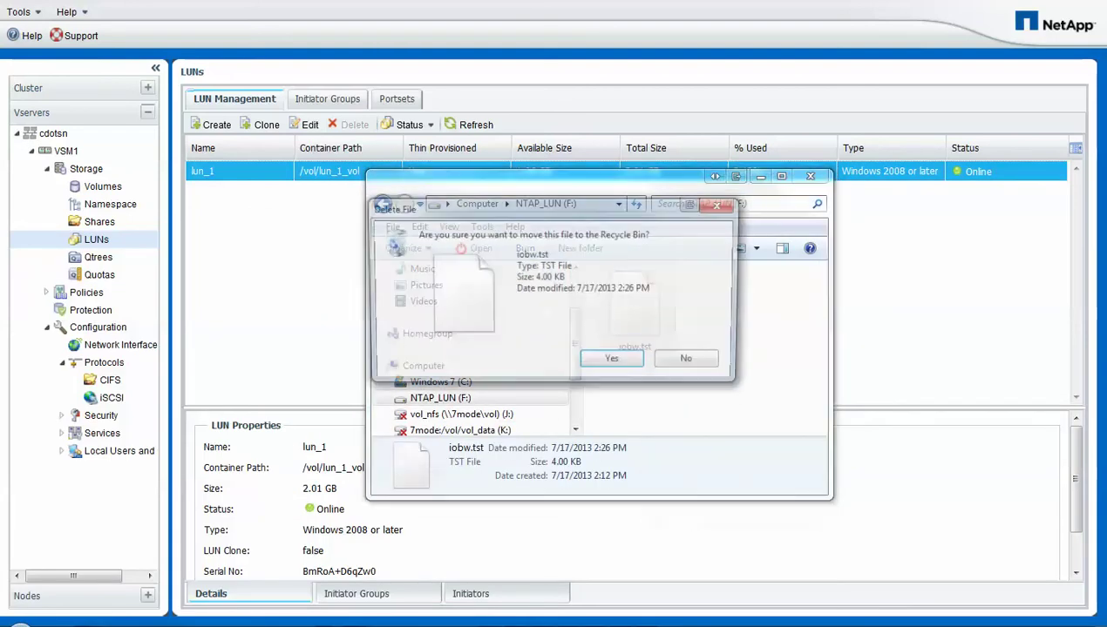
click(612, 358)
click(761, 176)
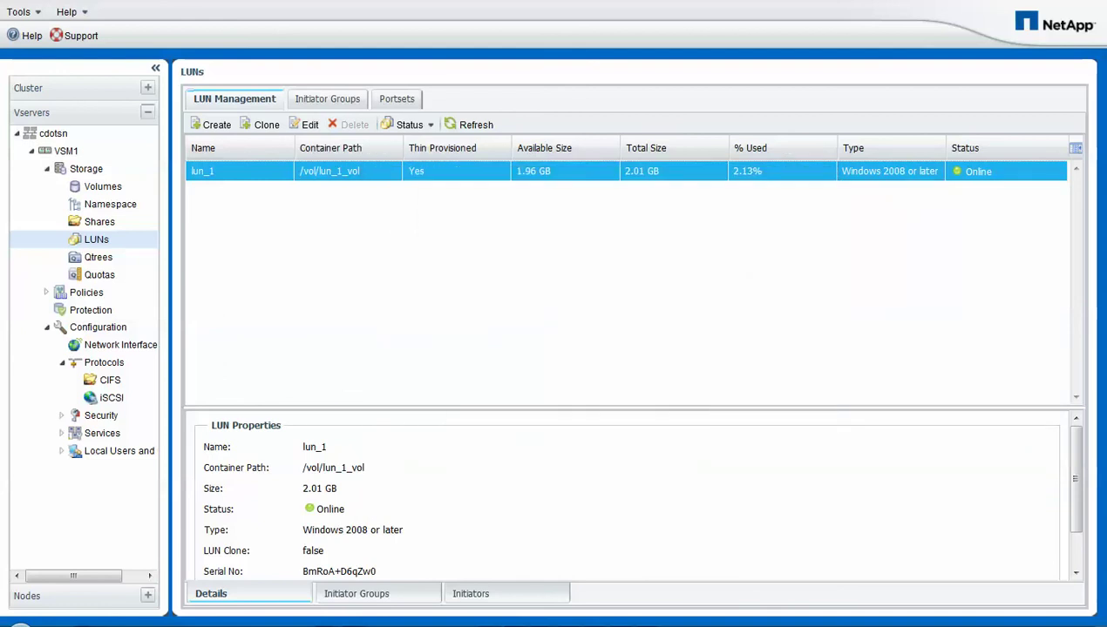
- Switch to Iometer, check the disk targets, and start the test with the results display open
key(alt+Tab)
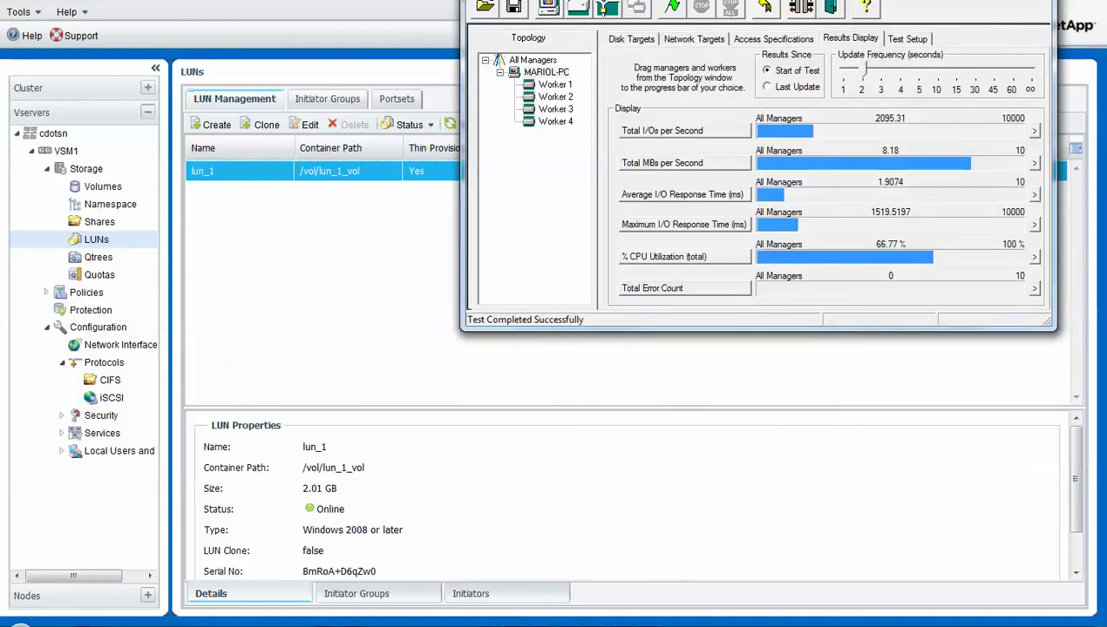
drag(750, 0, 610, 58)
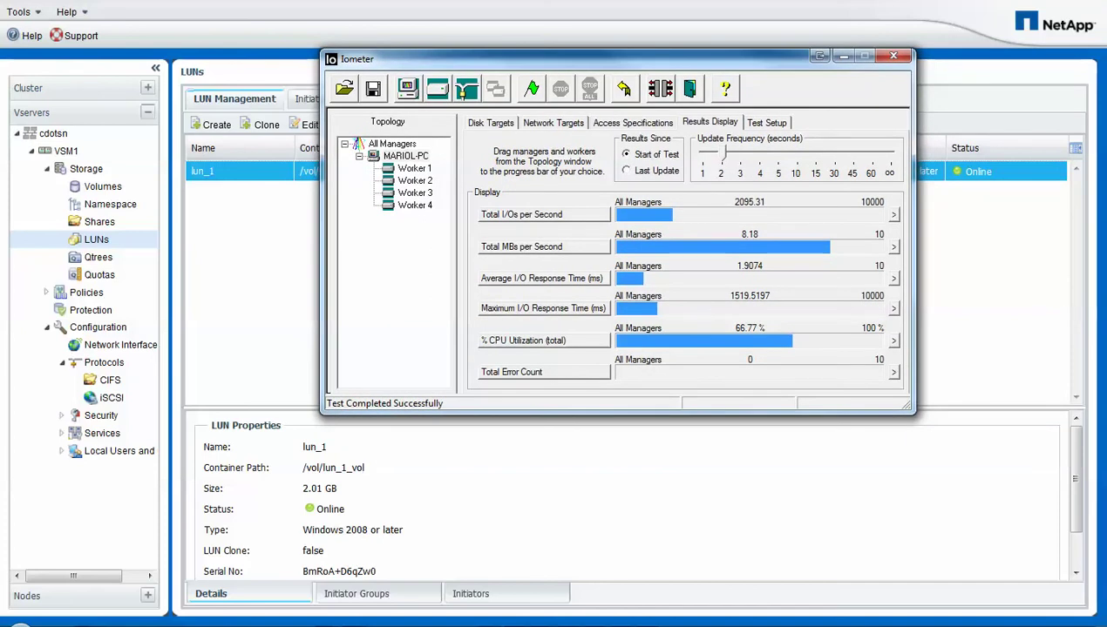
click(491, 123)
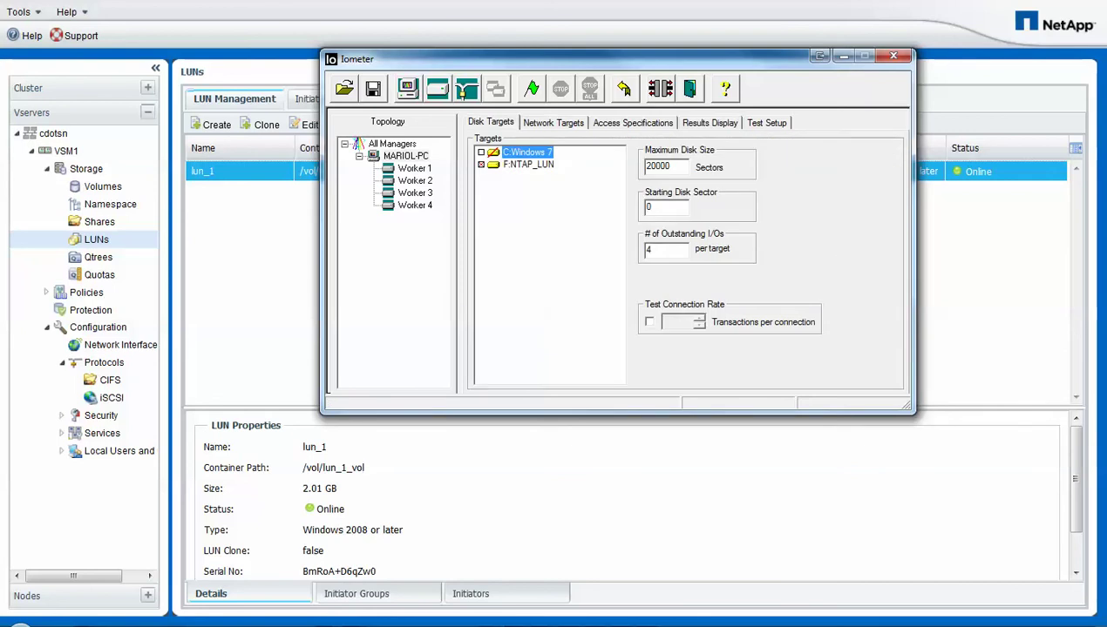
click(709, 123)
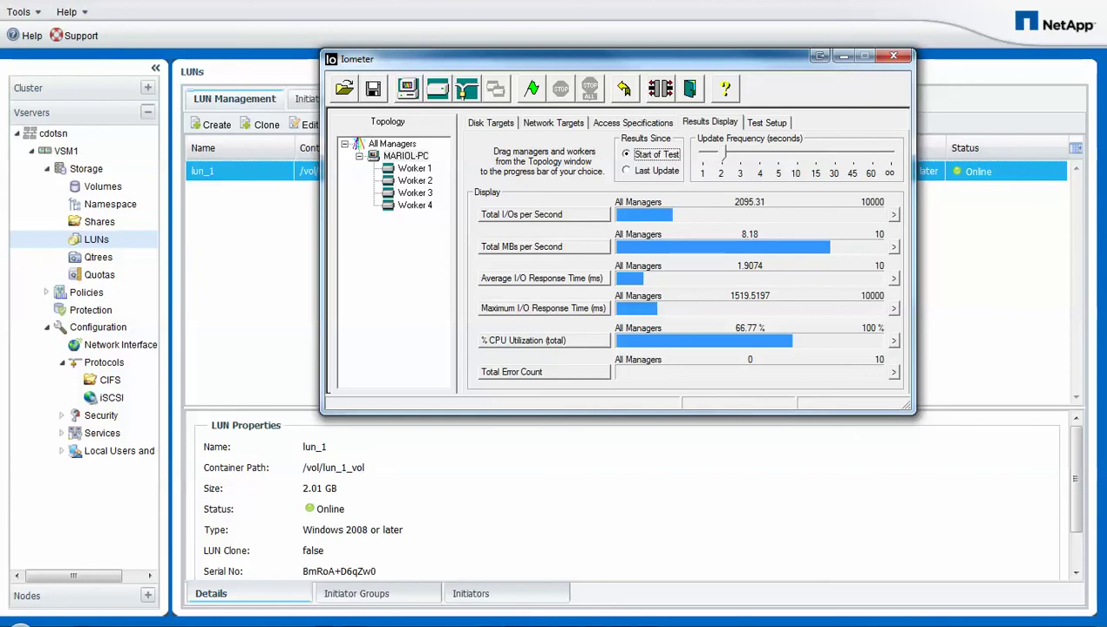
click(466, 88)
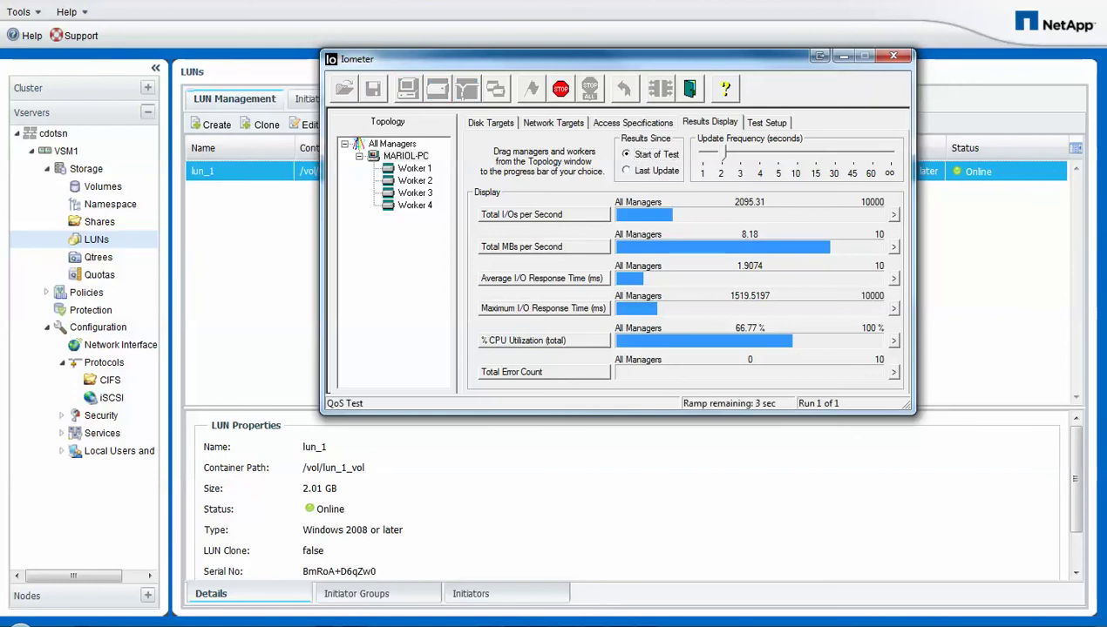
drag(523, 58, 465, 43)
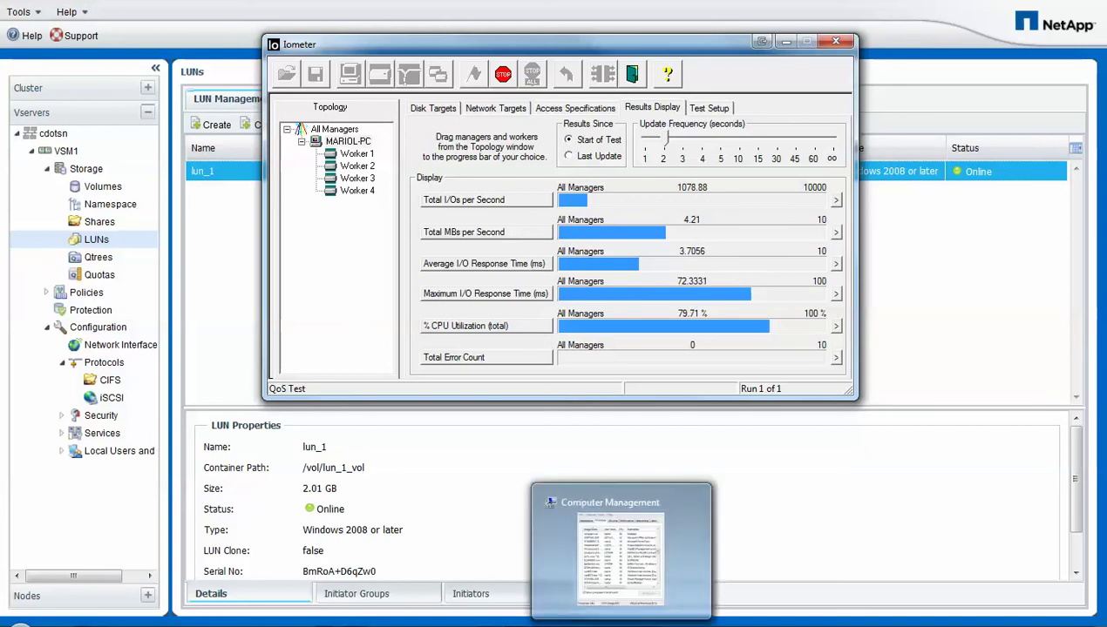
- Switch to the cdotsn PuTTY session and list the QoS policy groups with policy-group show
mouse_move(595, 626)
click(352, 622)
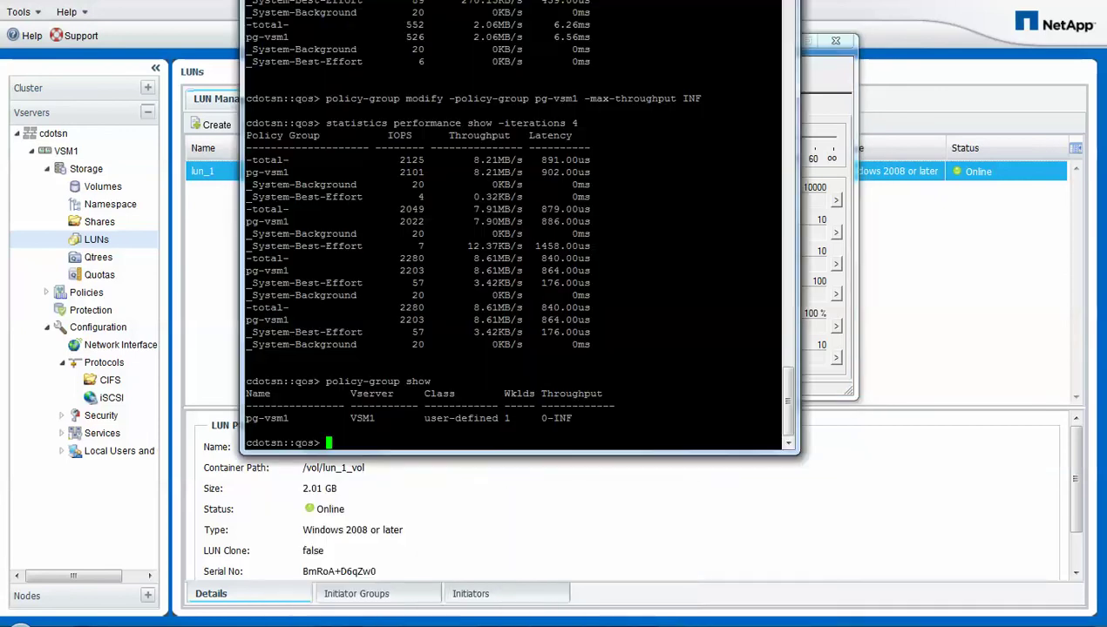
drag(519, 0, 539, 78)
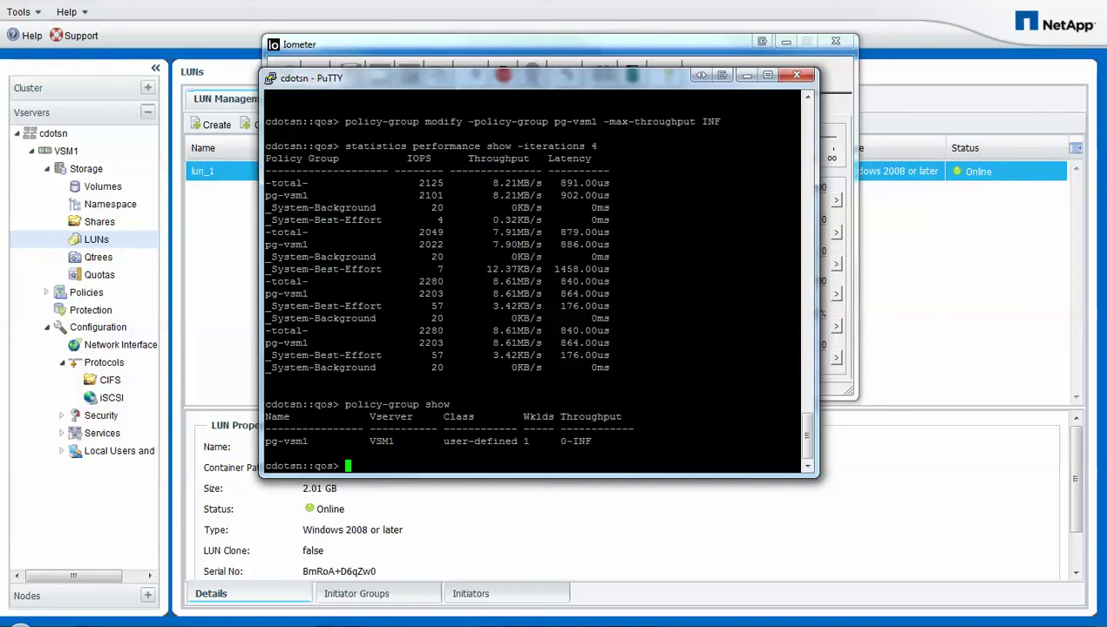
drag(523, 77, 523, 89)
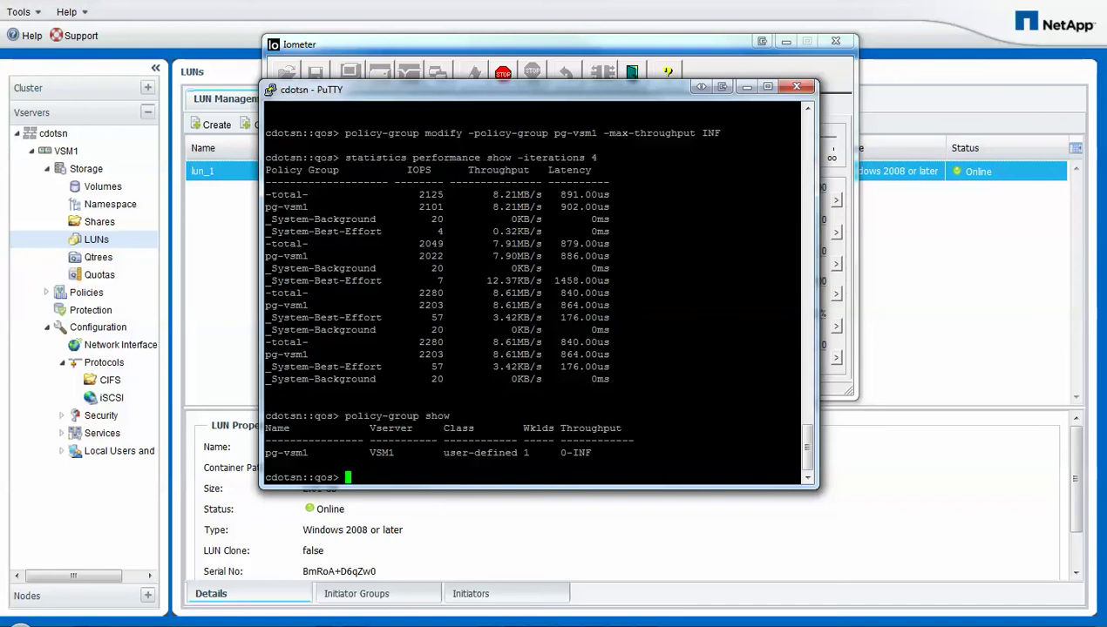
text(policy-group show)
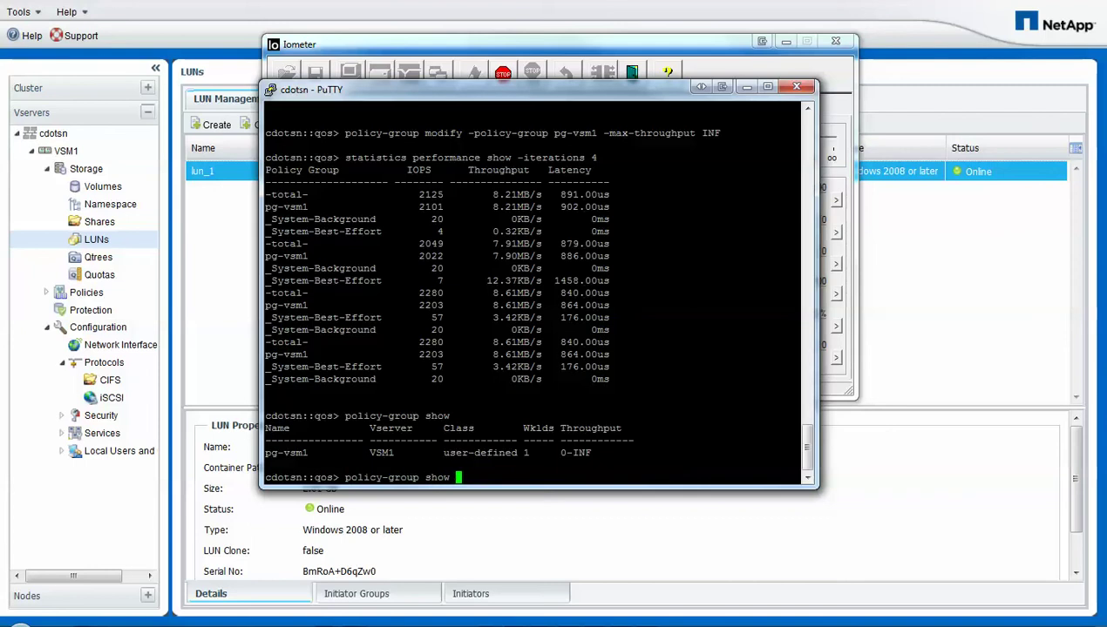
key(Return)
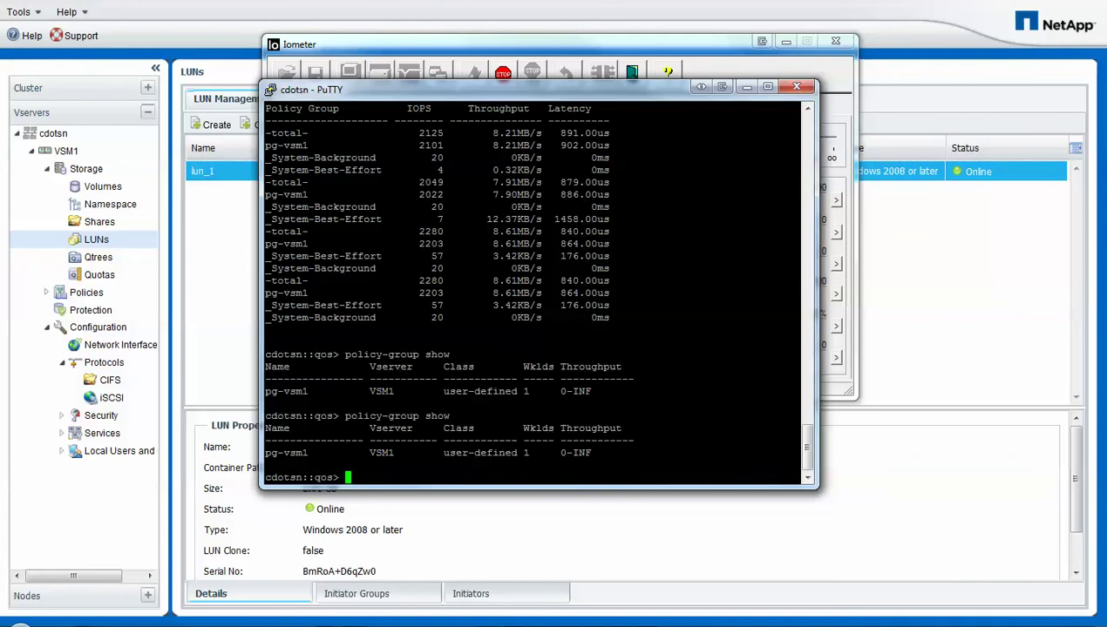
- Examine the pg-vsm1 entry and its throughput limit, and place the terminal so Iometer's total I/Os per second stay in view
drag(266, 453, 562, 453)
click(321, 453)
click(600, 463)
click(562, 453)
drag(601, 453, 562, 453)
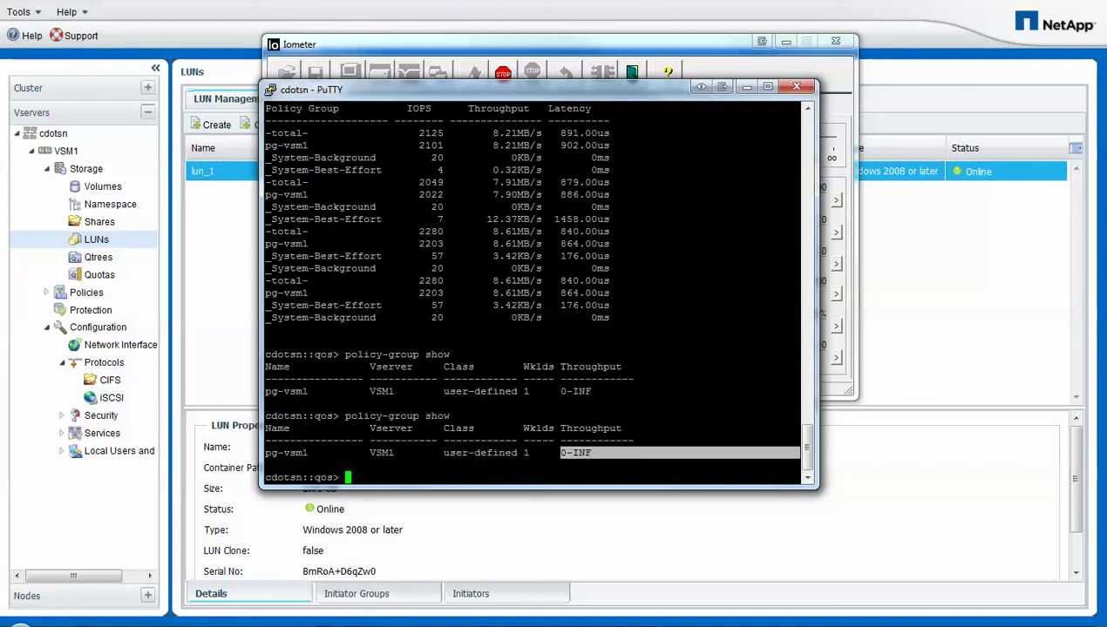
click(564, 453)
drag(393, 88, 450, 207)
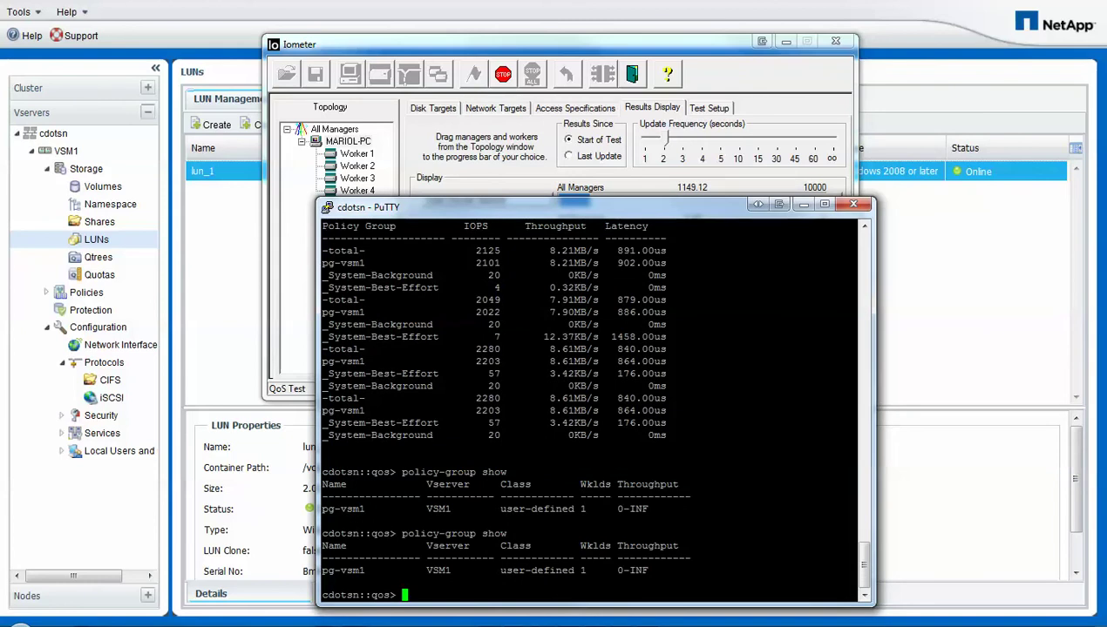
- Draft the command policy-group create pg-vsm1 -vserver VSM1 -max-throughput 500iops and clear it without running it
text(policy-group create )
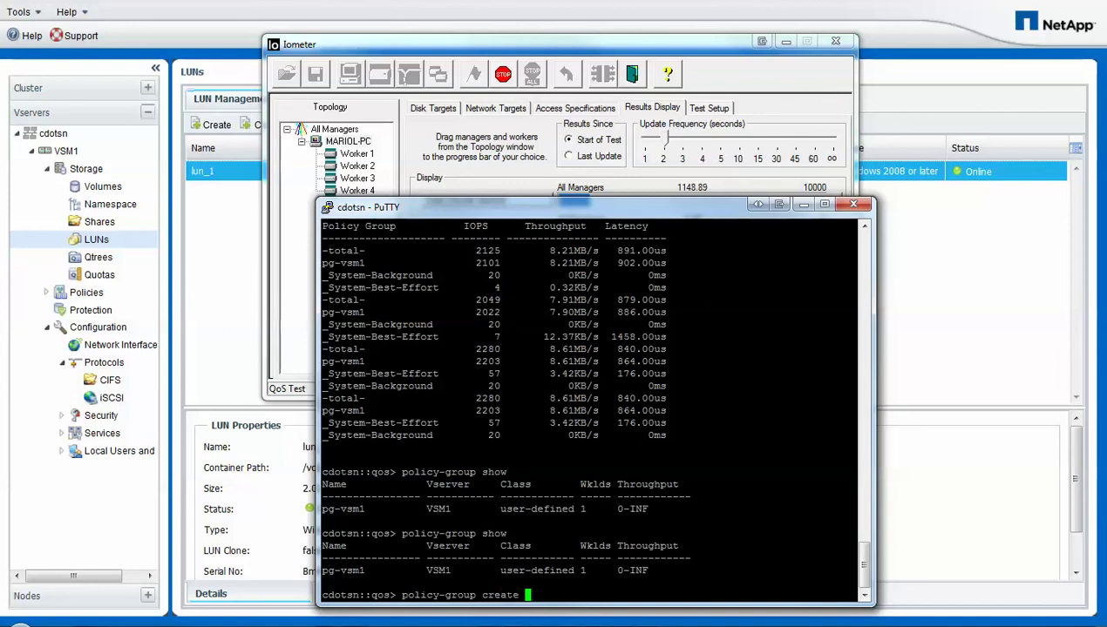
text(pg-vsm1 -vserver )
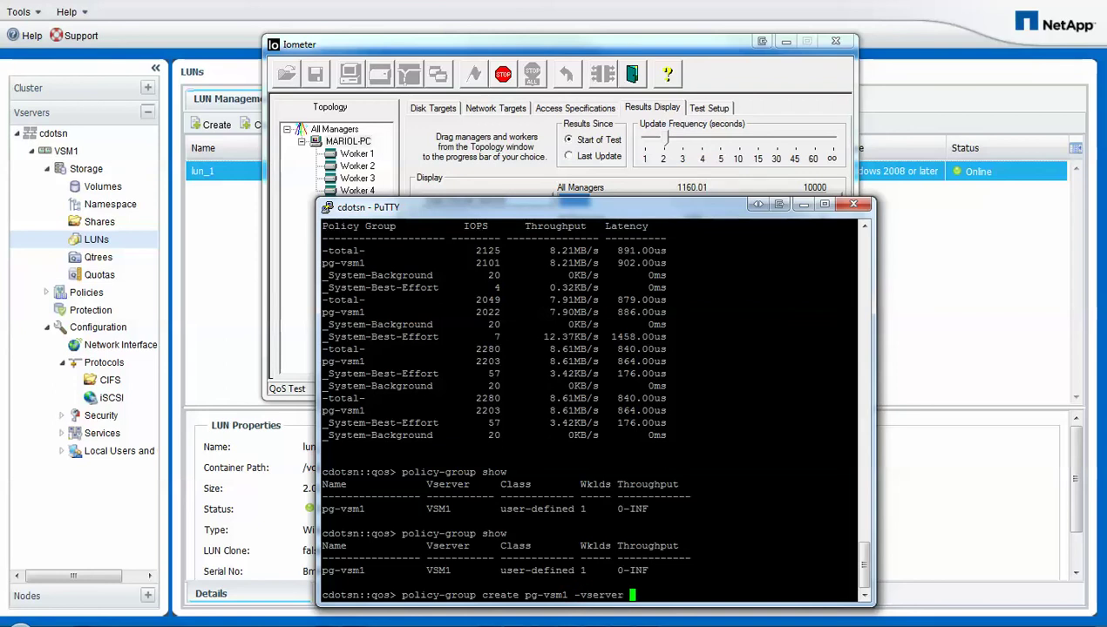
text(VSM1 -max-throughput )
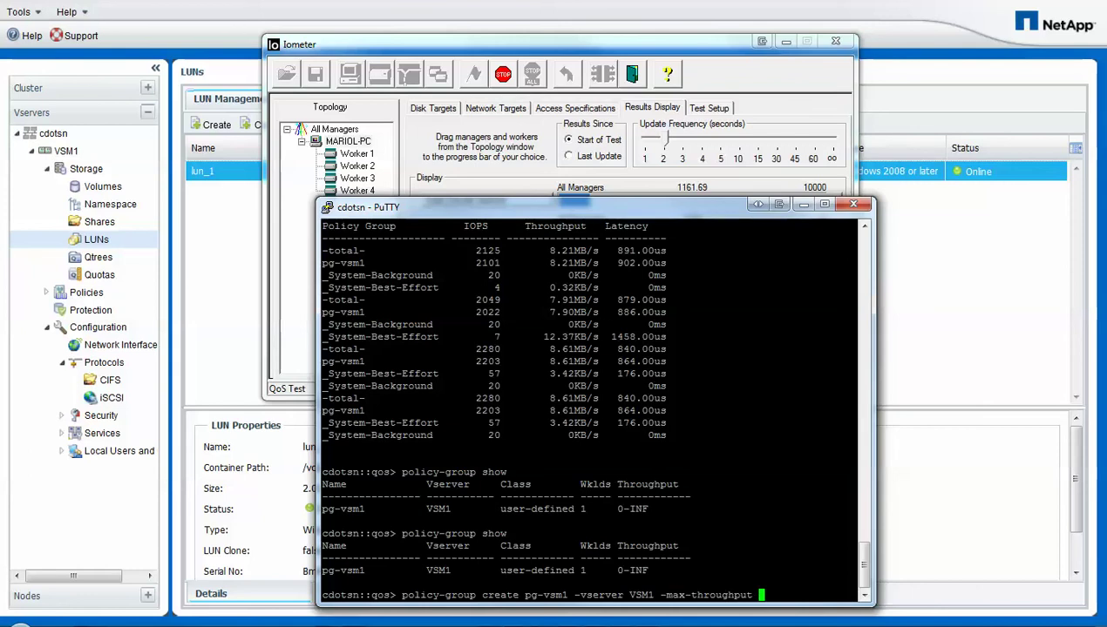
text(INF)
key(BackSpace)
key(BackSpace)
key(BackSpace)
text(500iops)
key(BackSpace)
key(BackSpace)
key(BackSpace)
key(BackSpace)
key(BackSpace)
key(BackSpace)
key(BackSpace)
key(BackSpace)
key(BackSpace)
key(BackSpace)
key(BackSpace)
key(BackSpace)
key(BackSpace)
key(BackSpace)
key(BackSpace)
key(BackSpace)
key(BackSpace)
key(BackSpace)
key(BackSpace)
key(BackSpace)
key(BackSpace)
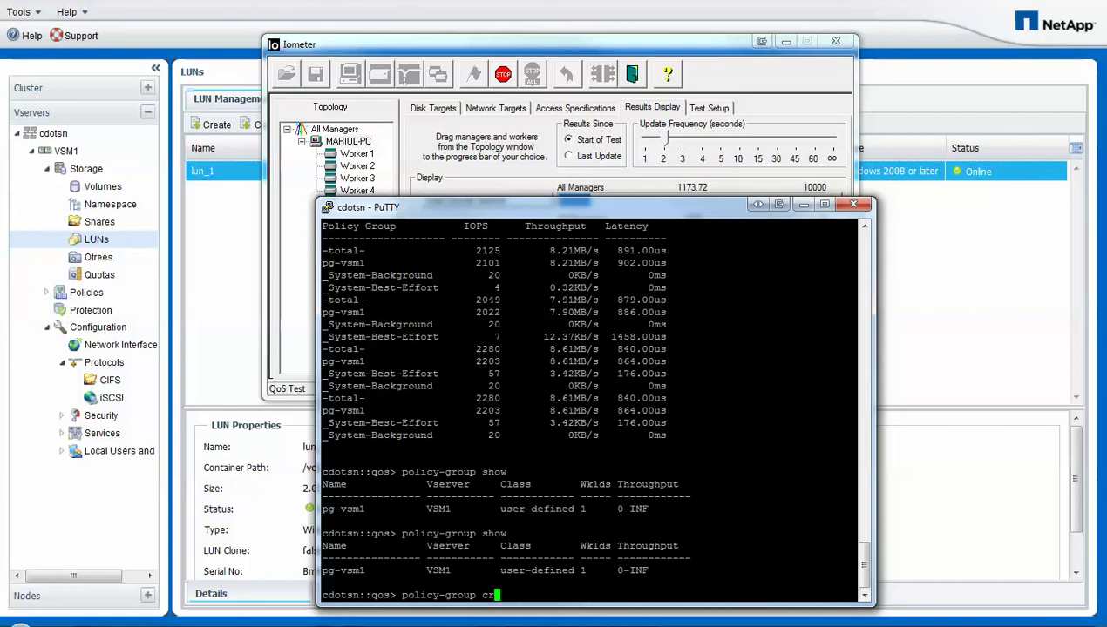
key(BackSpace)
key(BackSpace)
key(BackSpace)
key(BackSpace)
key(BackSpace)
key(BackSpace)
key(BackSpace)
key(BackSpace)
key(BackSpace)
key(BackSpace)
key(BackSpace)
key(BackSpace)
key(BackSpace)
key(BackSpace)
key(BackSpace)
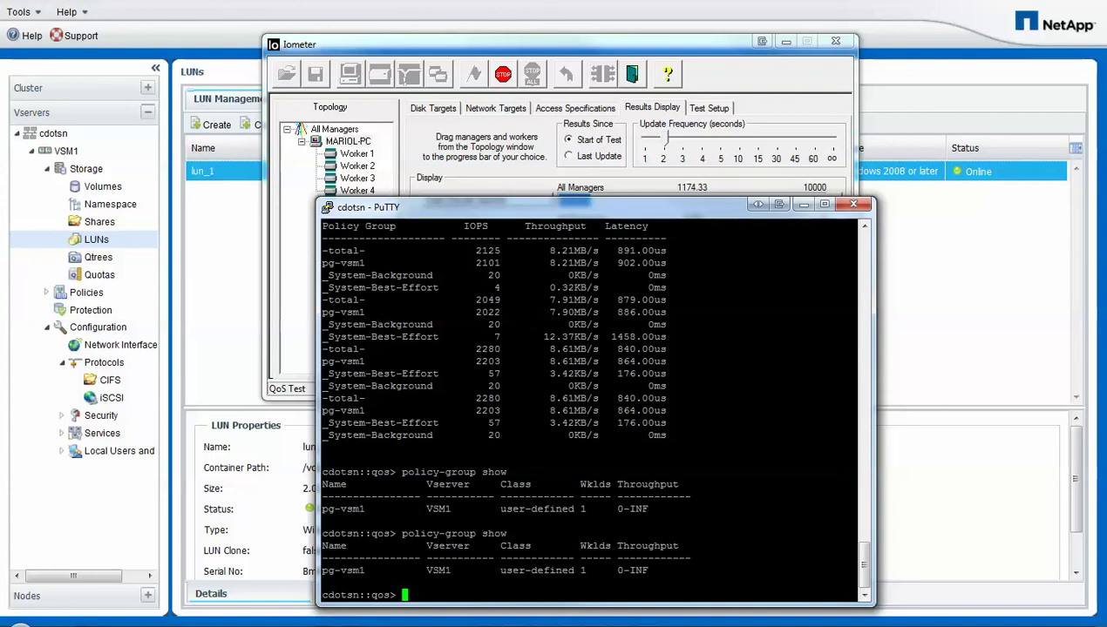
key(Up)
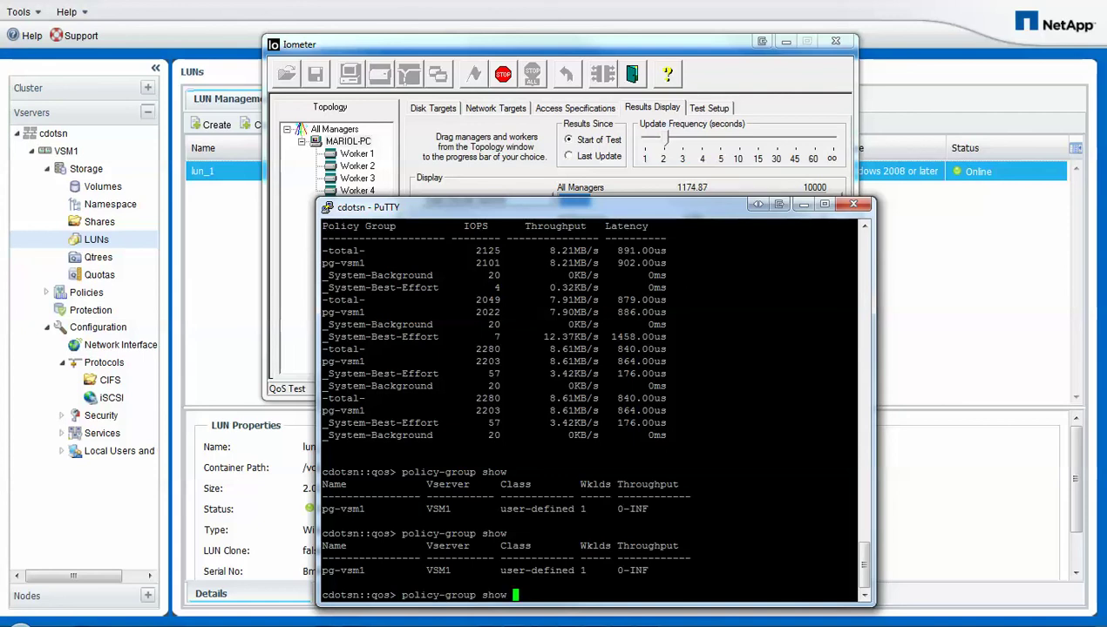
key(BackSpace)
key(BackSpace)
key(BackSpace)
key(BackSpace)
key(BackSpace)
key(BackSpace)
key(BackSpace)
key(BackSpace)
key(BackSpace)
key(BackSpace)
key(BackSpace)
key(BackSpace)
key(BackSpace)
key(BackSpace)
key(BackSpace)
key(BackSpace)
key(BackSpace)
key(BackSpace)
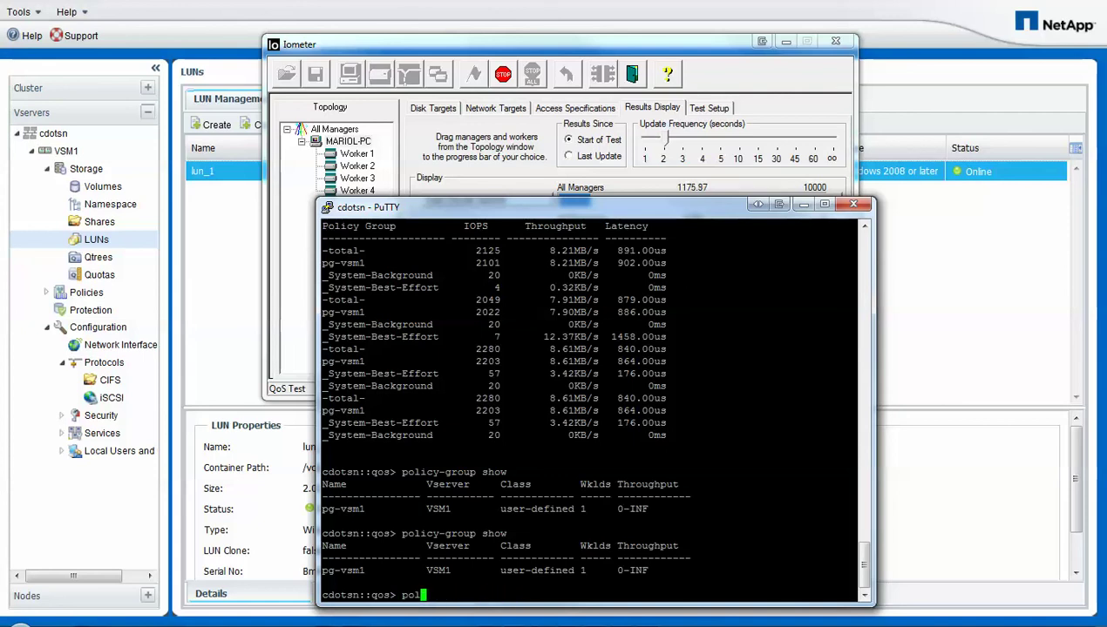
- Draft vserver modify -vserver VSM1 -qos-policy-group, using completion to list the available parameters and the policy groups that can be assigned
text(vserver modify )
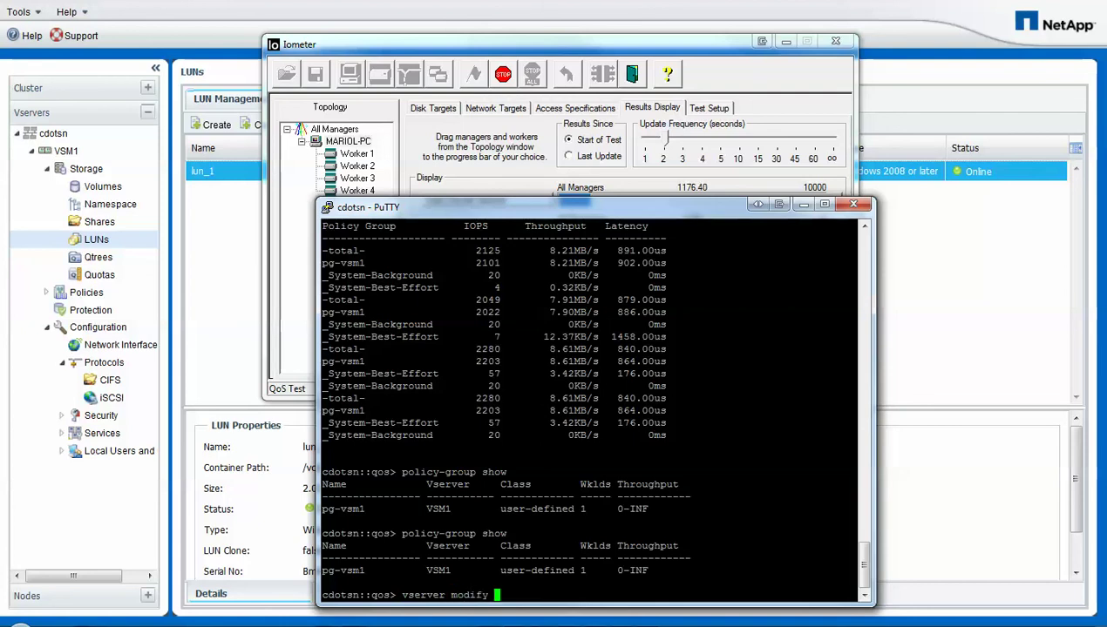
text(-vserver VSM1 )
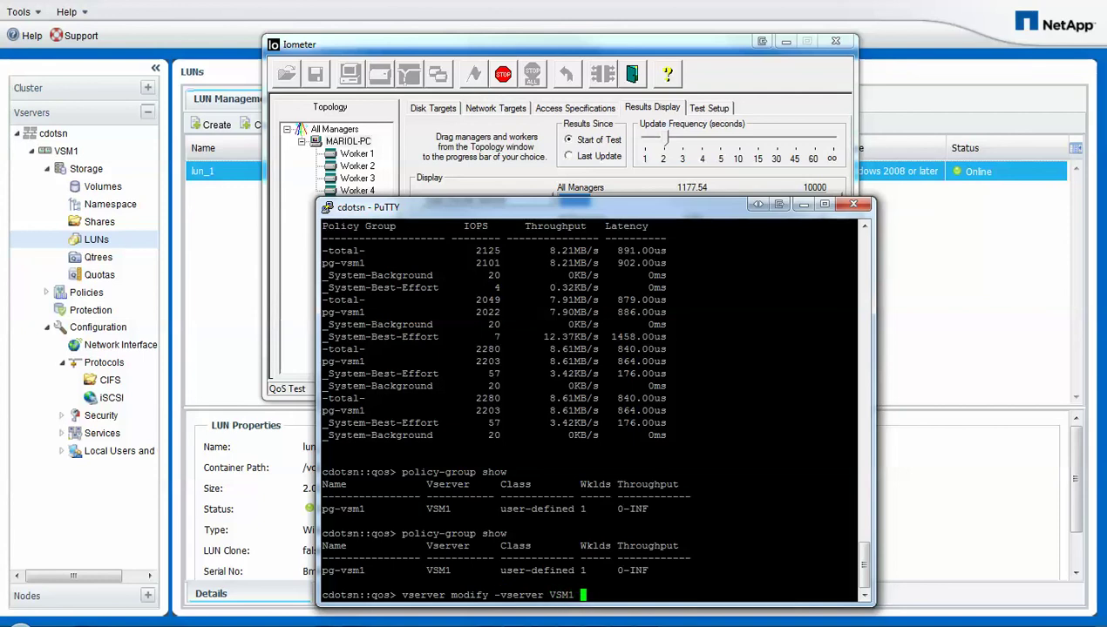
text(-)
key(Tab)
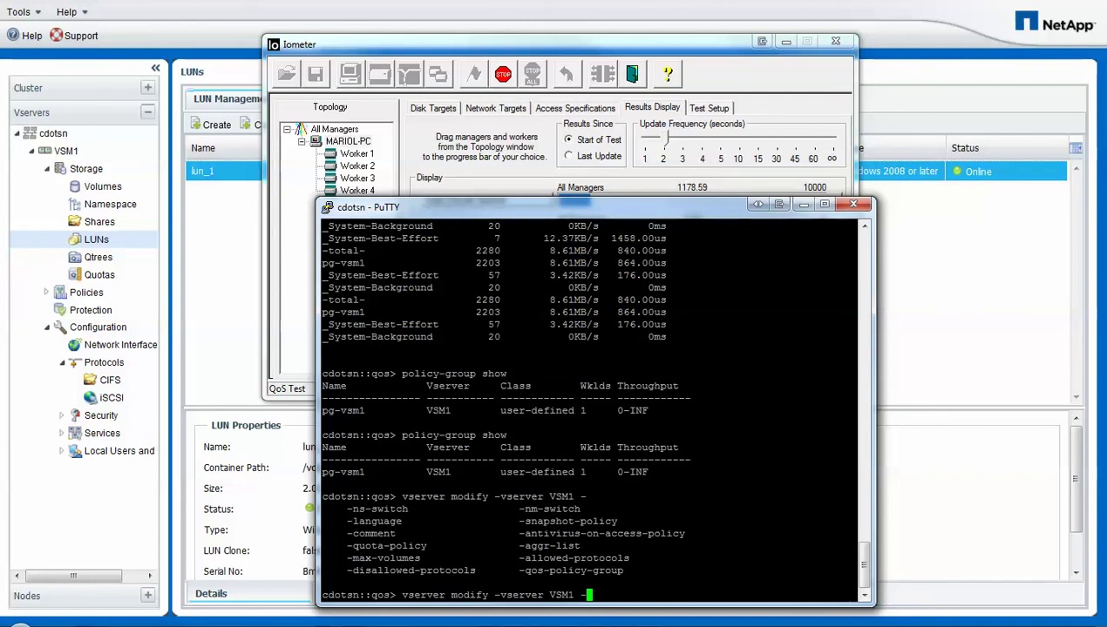
text(qos)
key(Tab)
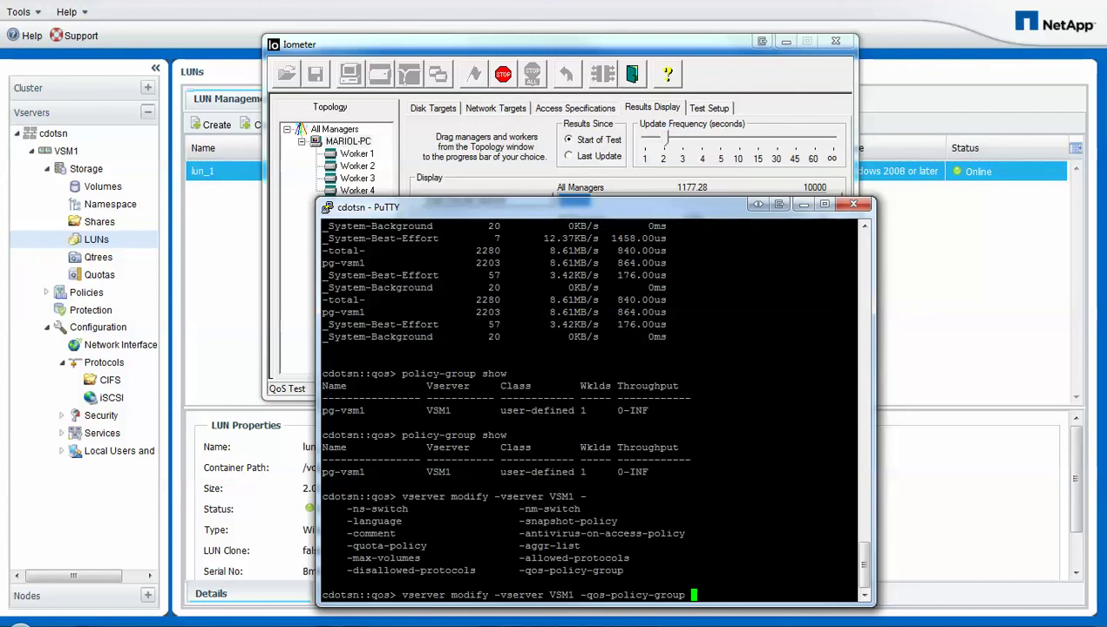
key(Tab)
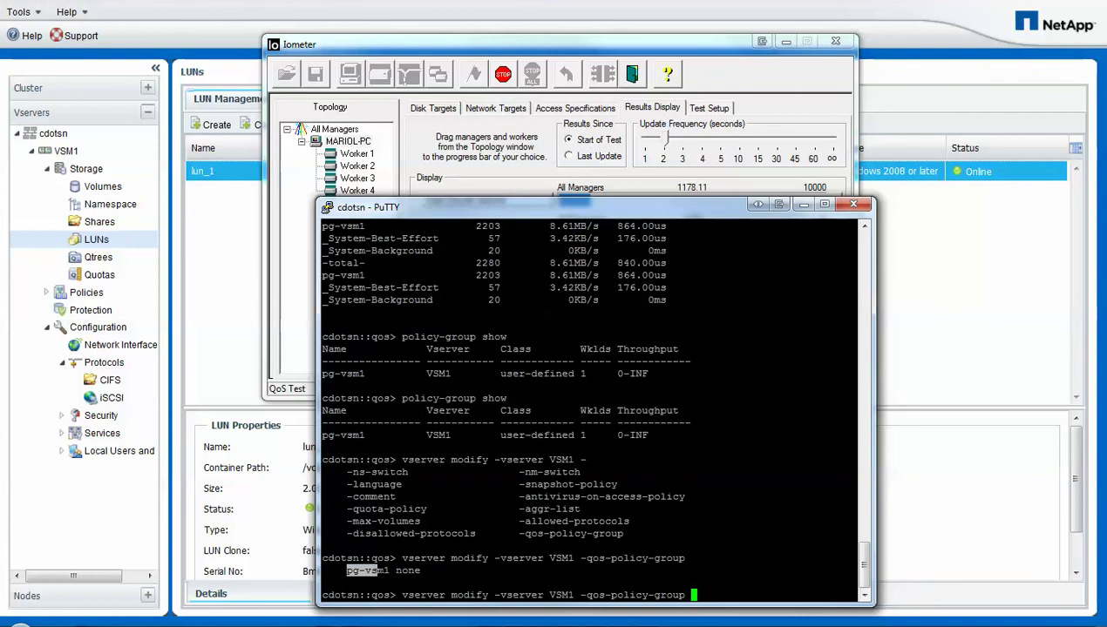
- Highlight the pg-vsm1 option and its policy group entry, and clear the drafted vserver modify command without running it
drag(343, 571, 427, 570)
click(427, 571)
drag(422, 435, 474, 434)
drag(664, 435, 397, 435)
click(396, 435)
key(BackSpace)
key(BackSpace)
key(BackSpace)
key(BackSpace)
key(BackSpace)
key(BackSpace)
key(BackSpace)
key(BackSpace)
key(BackSpace)
key(BackSpace)
key(BackSpace)
key(BackSpace)
key(BackSpace)
key(BackSpace)
key(BackSpace)
key(BackSpace)
key(BackSpace)
key(BackSpace)
key(BackSpace)
key(BackSpace)
key(BackSpace)
key(BackSpace)
key(BackSpace)
key(BackSpace)
key(BackSpace)
key(BackSpace)
key(BackSpace)
key(BackSpace)
key(BackSpace)
key(BackSpace)
key(BackSpace)
key(BackSpace)
key(BackSpace)
key(BackSpace)
key(BackSpace)
key(BackSpace)
key(BackSpace)
key(BackSpace)
key(BackSpace)
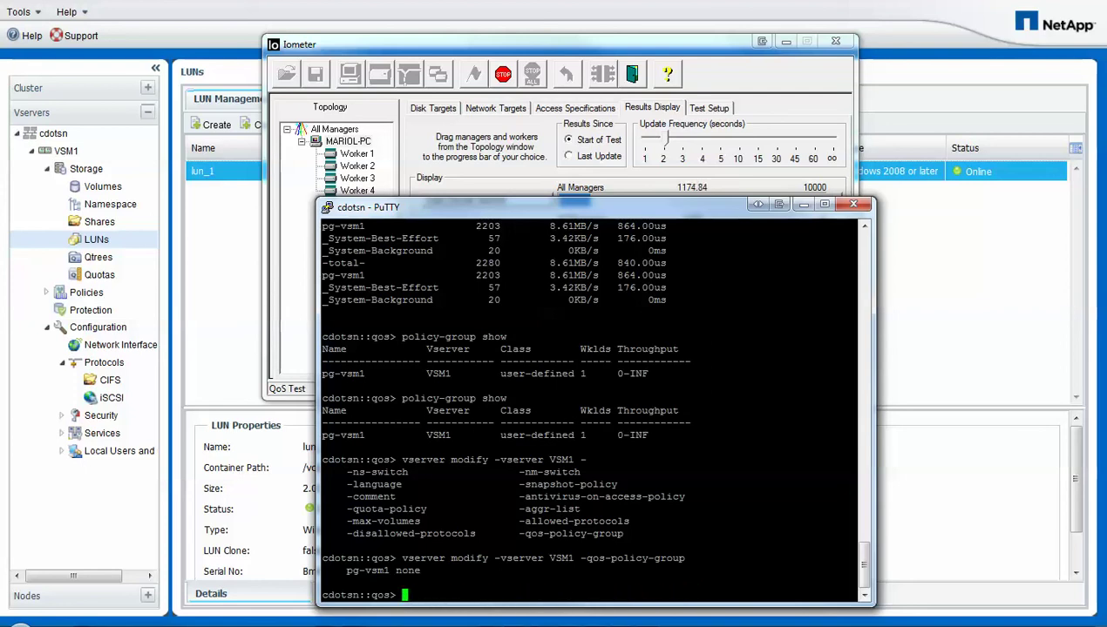
- Limit policy group pg-vsm1 to 500IOPS by running policy-group modify -policy-group pg-vsm1 -max-throughput 500IOPS
drag(558, 207, 594, 211)
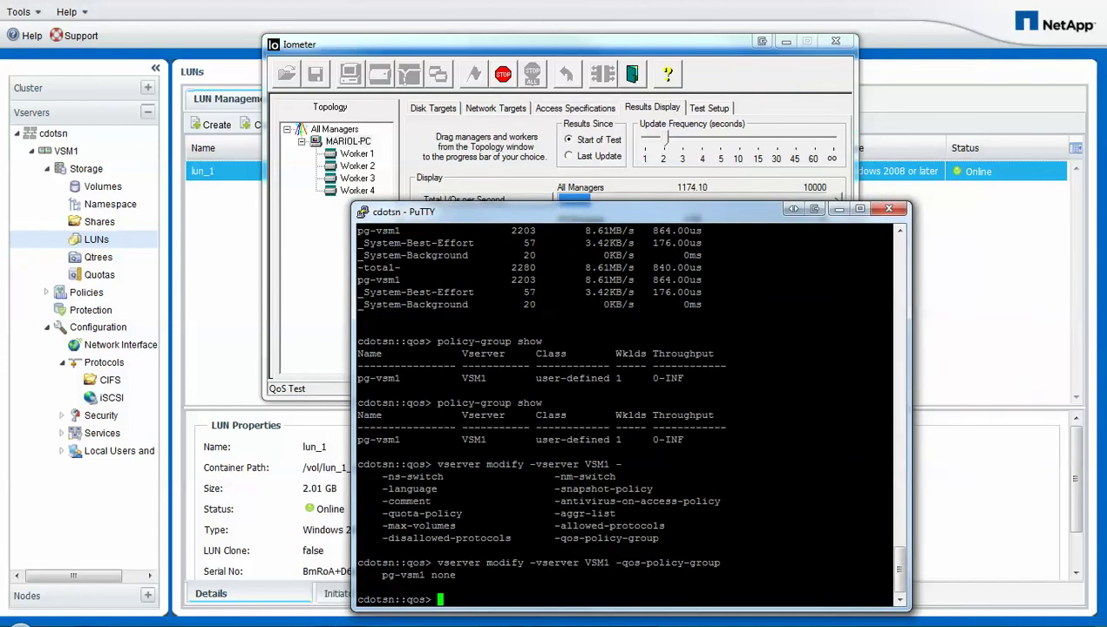
text(policy-group )
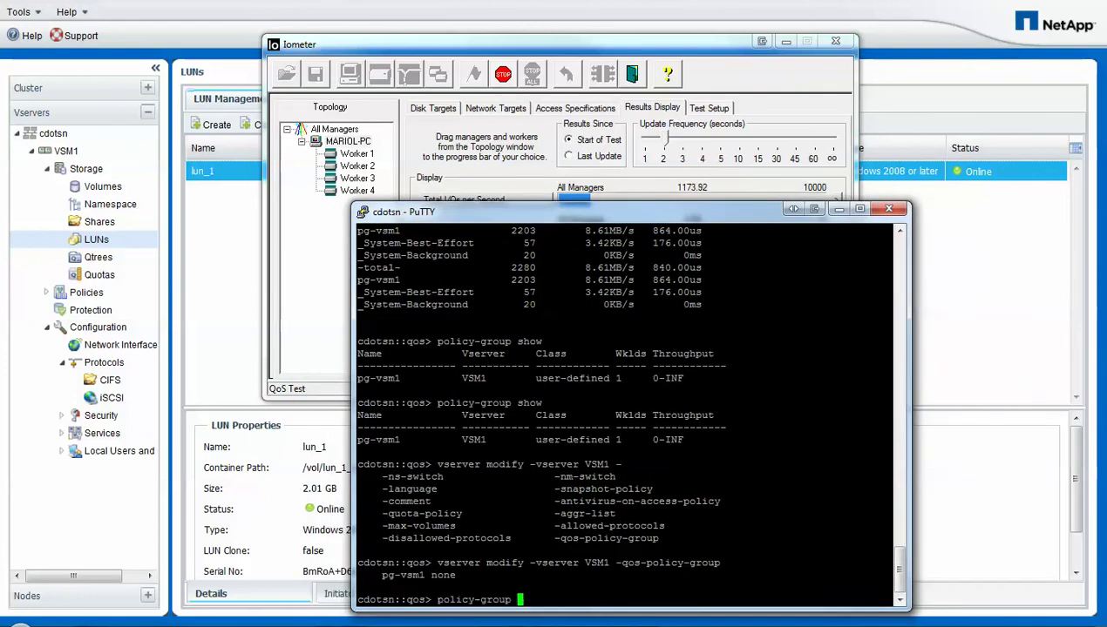
text(modify -policy-group )
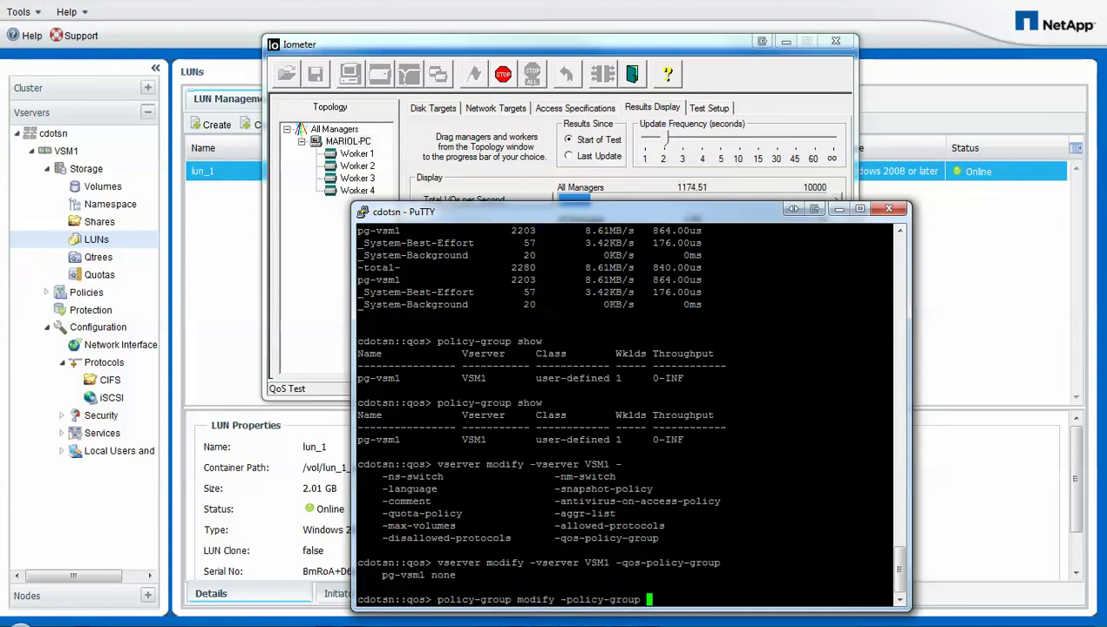
text(pg-vsm1 -max-throughput )
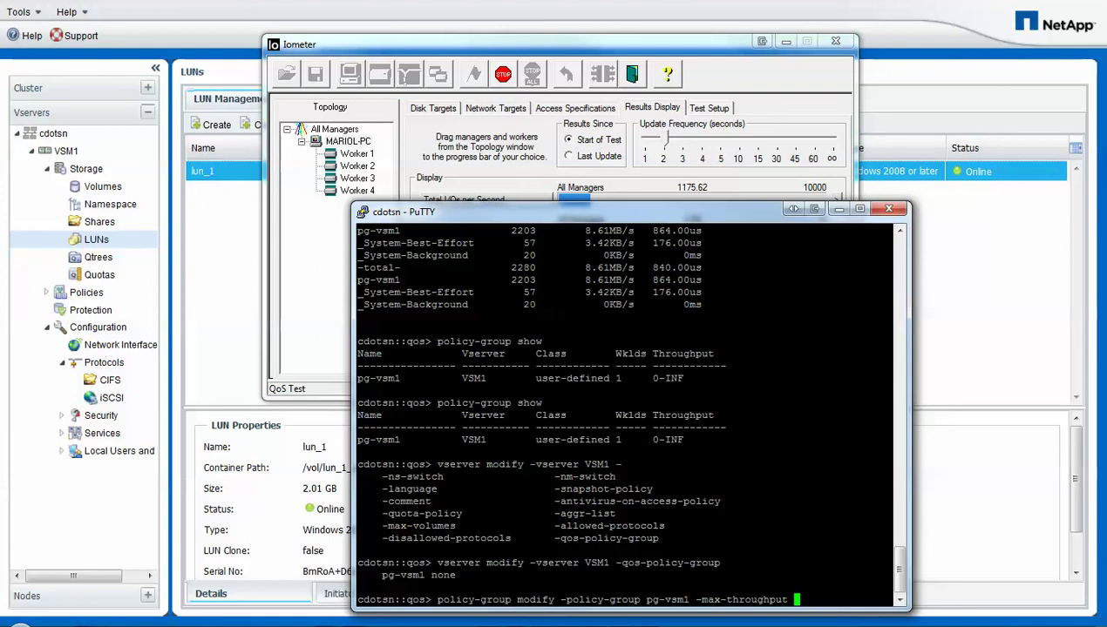
text(500IOPS)
key(Return)
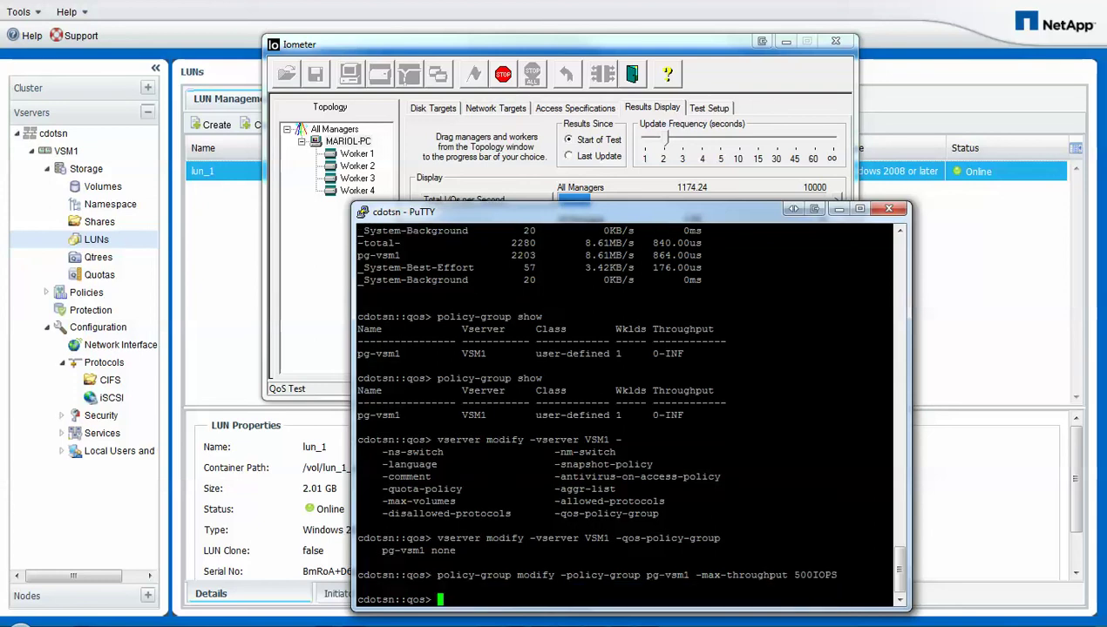
- List the QoS policy groups with policy-group show and compare the throughput limit of pg-vsm1 with the earlier listing
text(policy-group show)
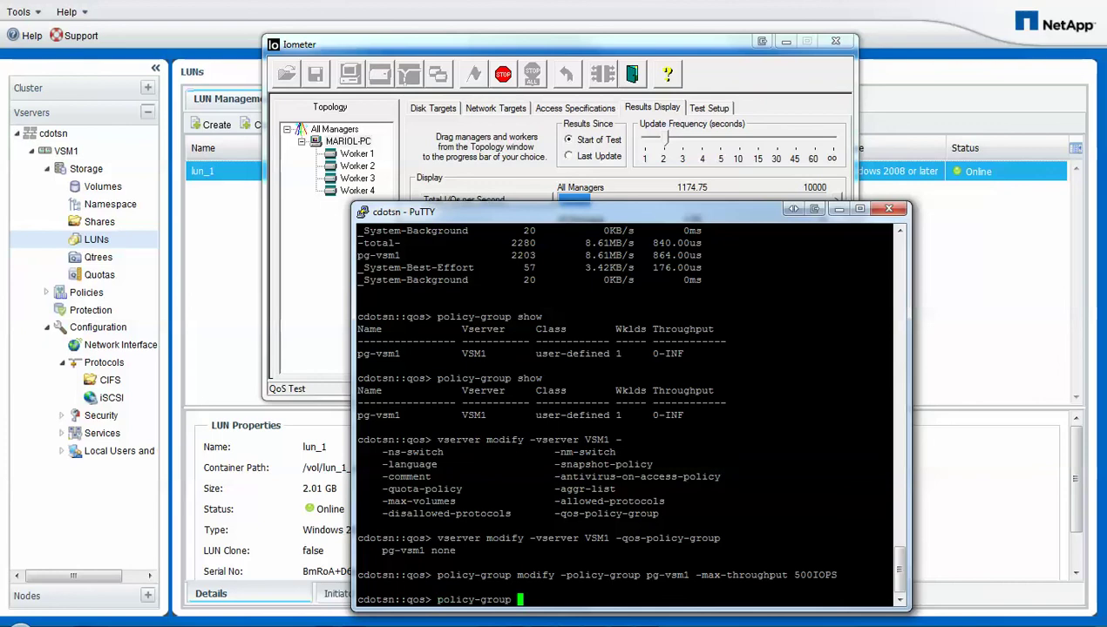
key(Return)
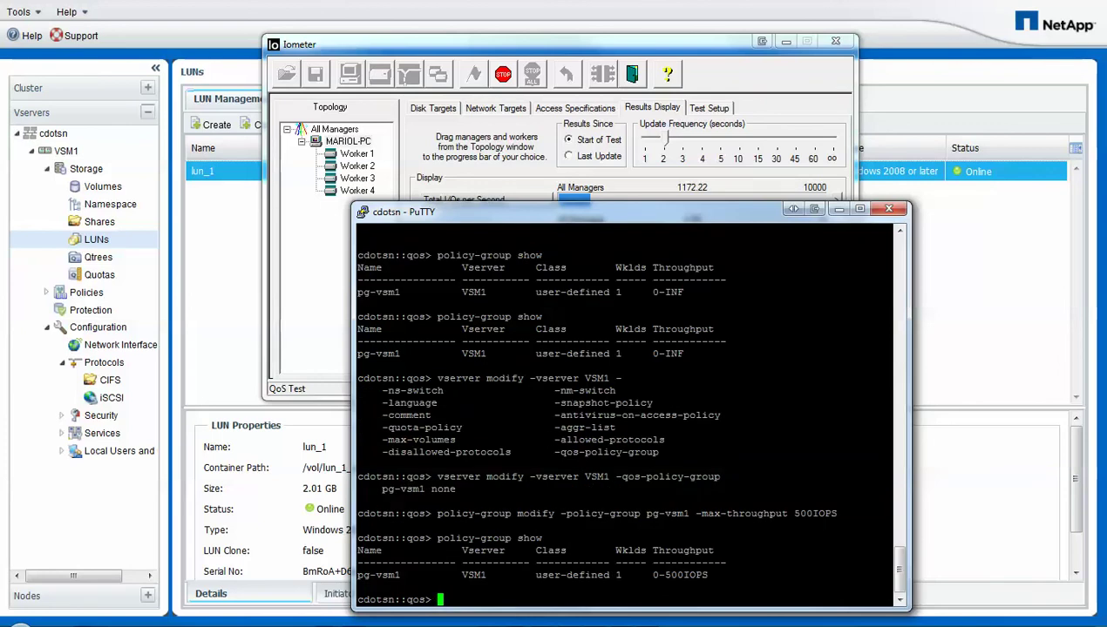
drag(655, 575, 714, 575)
triple_click(681, 575)
click(681, 576)
double_click(667, 354)
- Move the terminal aside, switch to Iometer, and restart the QoS Test run
drag(610, 211, 529, 262)
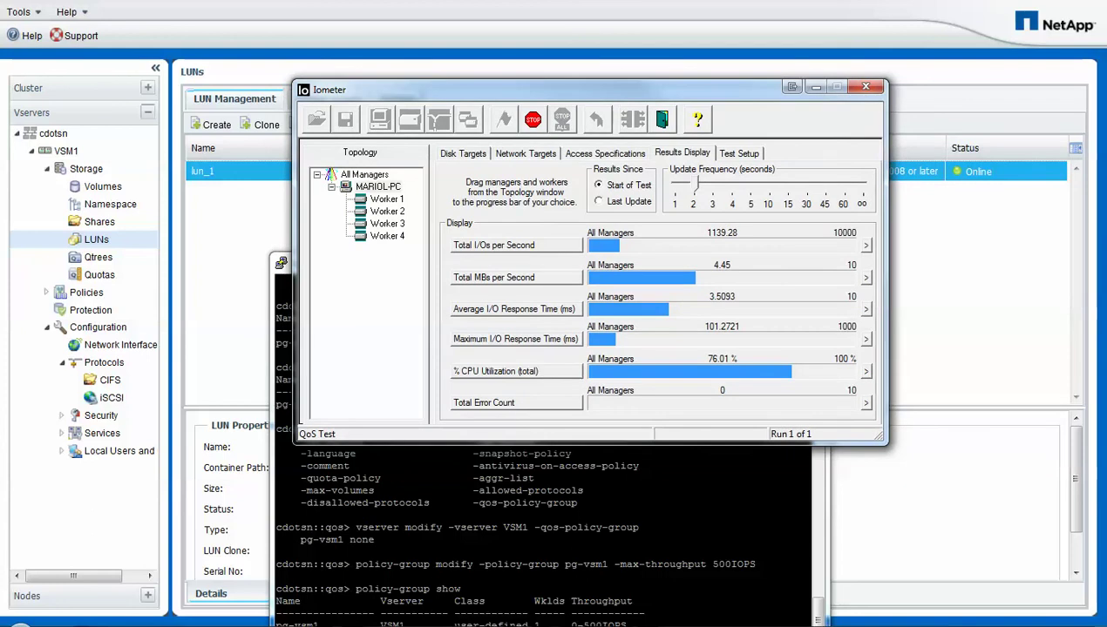
click(504, 120)
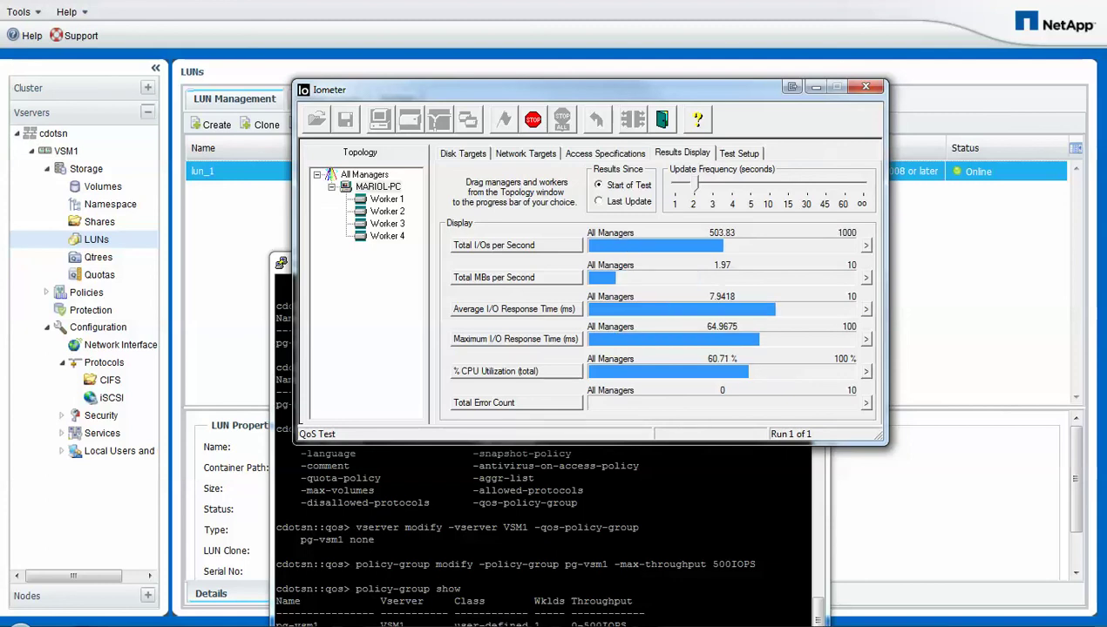
- In the cdotsn PuTTY session, run statistics performance show -iterations 4 and compare the pg-vsm1 IOPS with Iometer's total I/Os per second
click(558, 533)
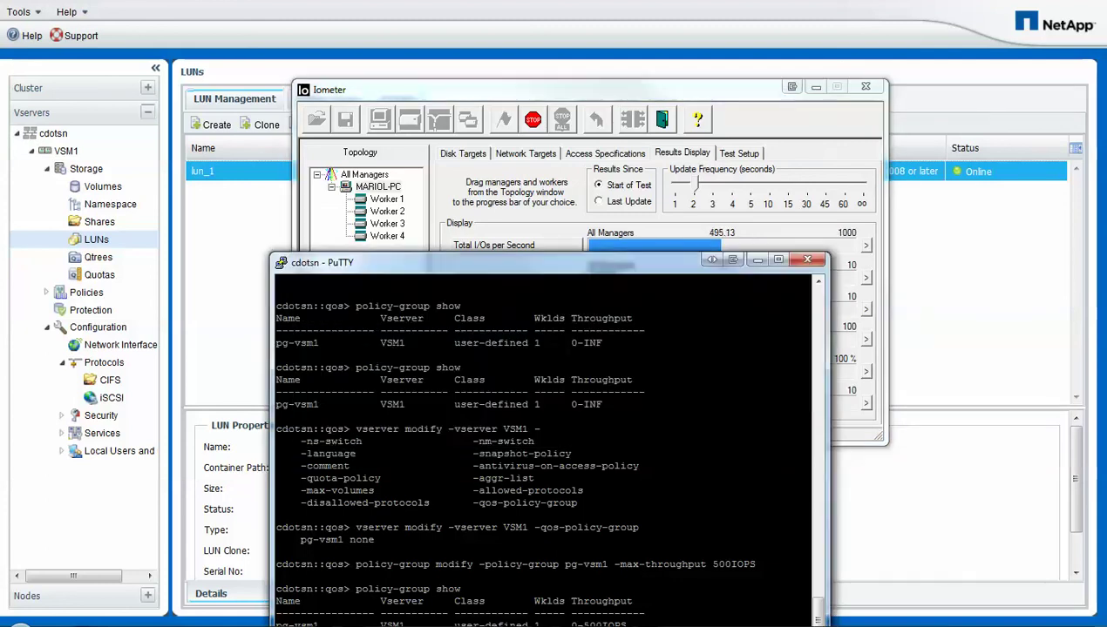
drag(540, 264, 559, 137)
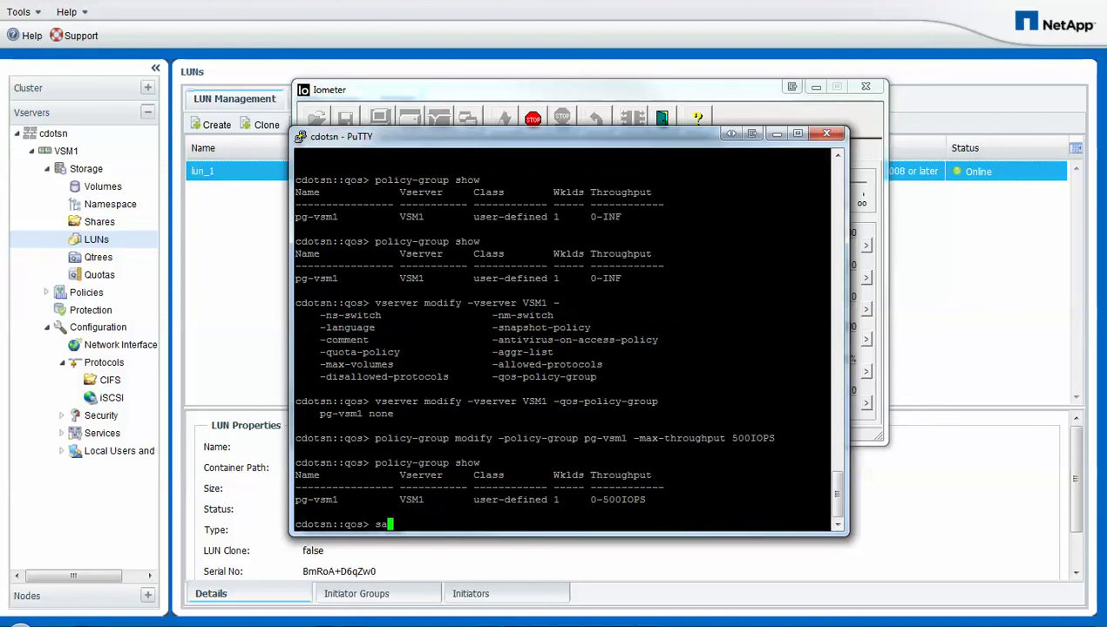
text(statistics performance )
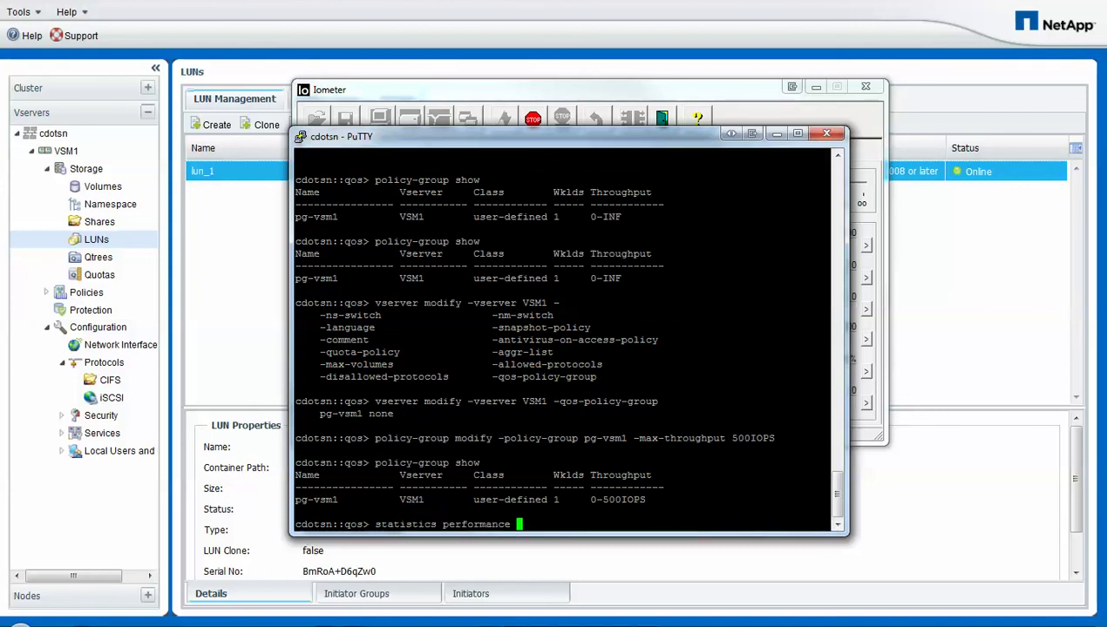
text(show -ter)
key(Tab)
key(BackSpace)
key(BackSpace)
key(BackSpace)
key(BackSpace)
text(-i)
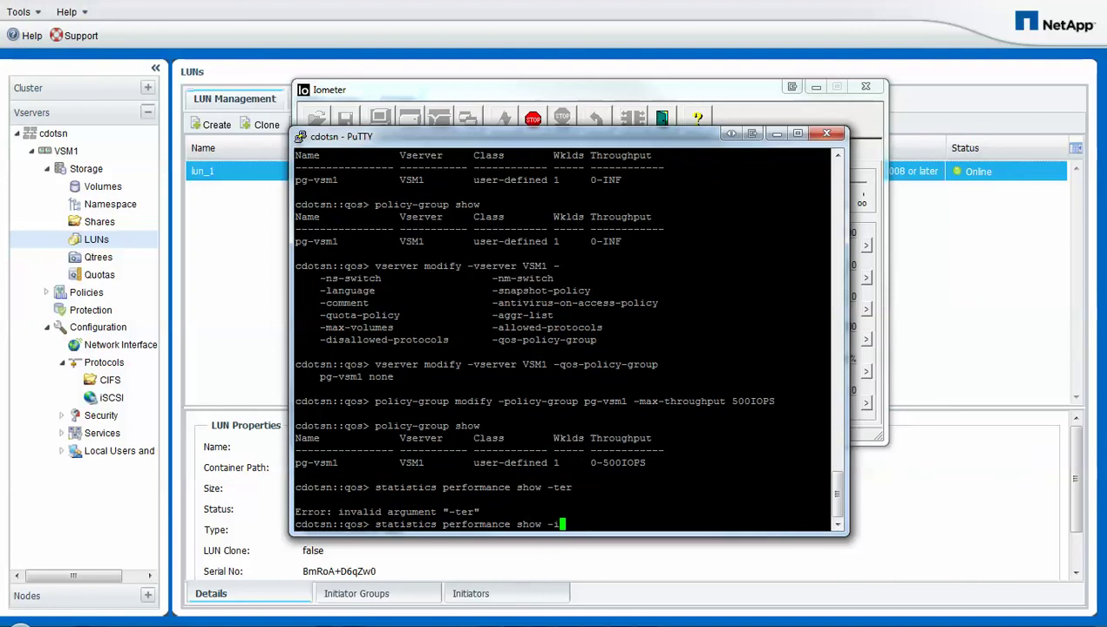
text(te)
key(Tab)
text(4)
key(Return)
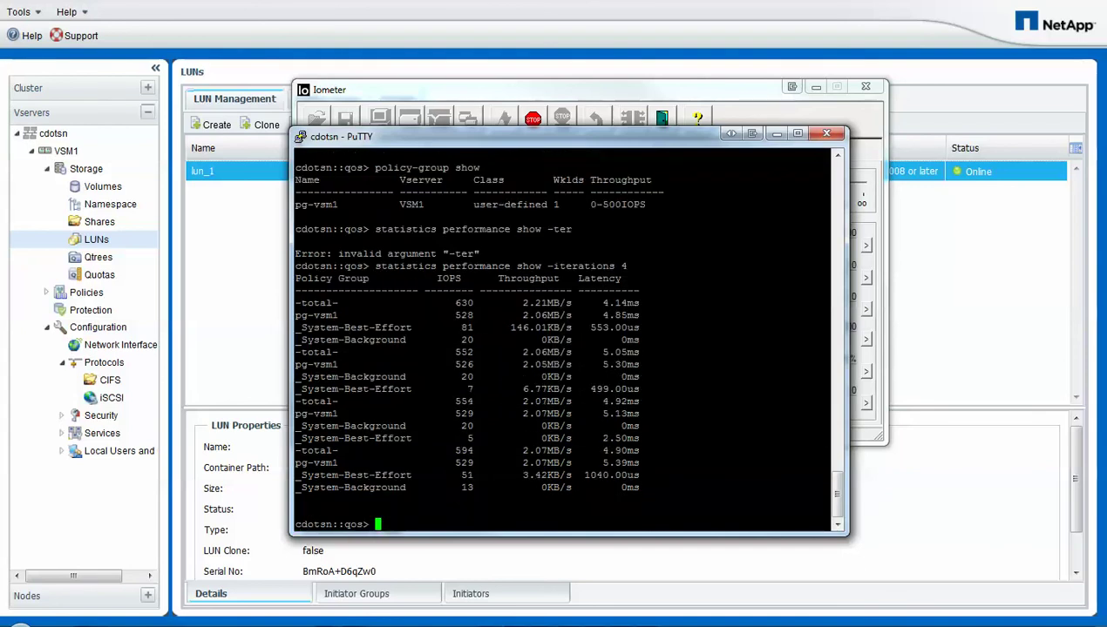
drag(523, 137, 550, 303)
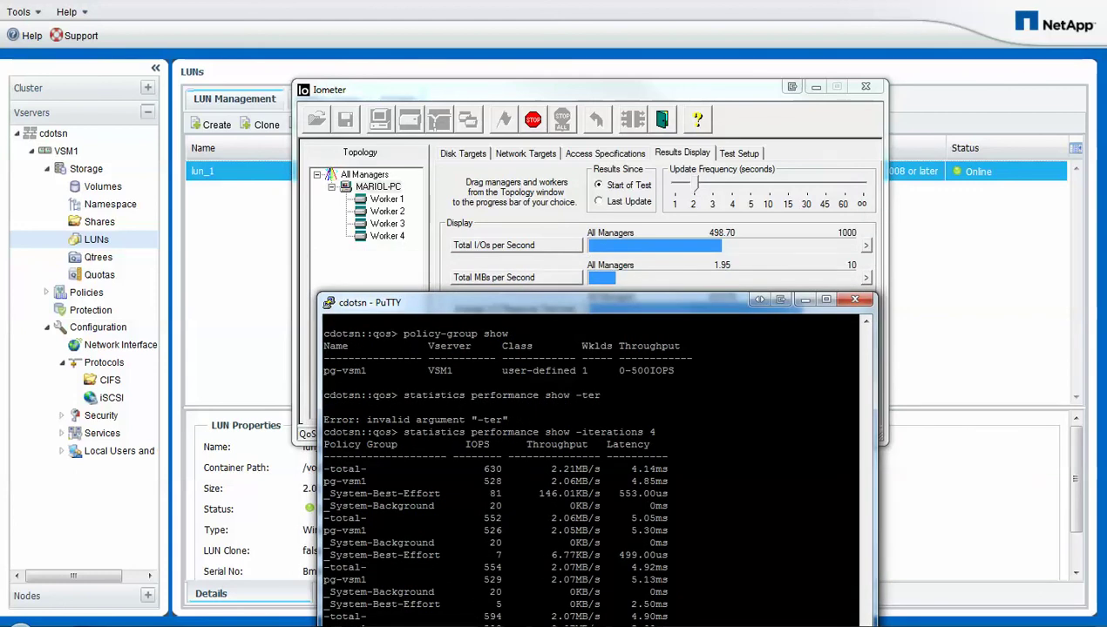
drag(421, 303, 418, 150)
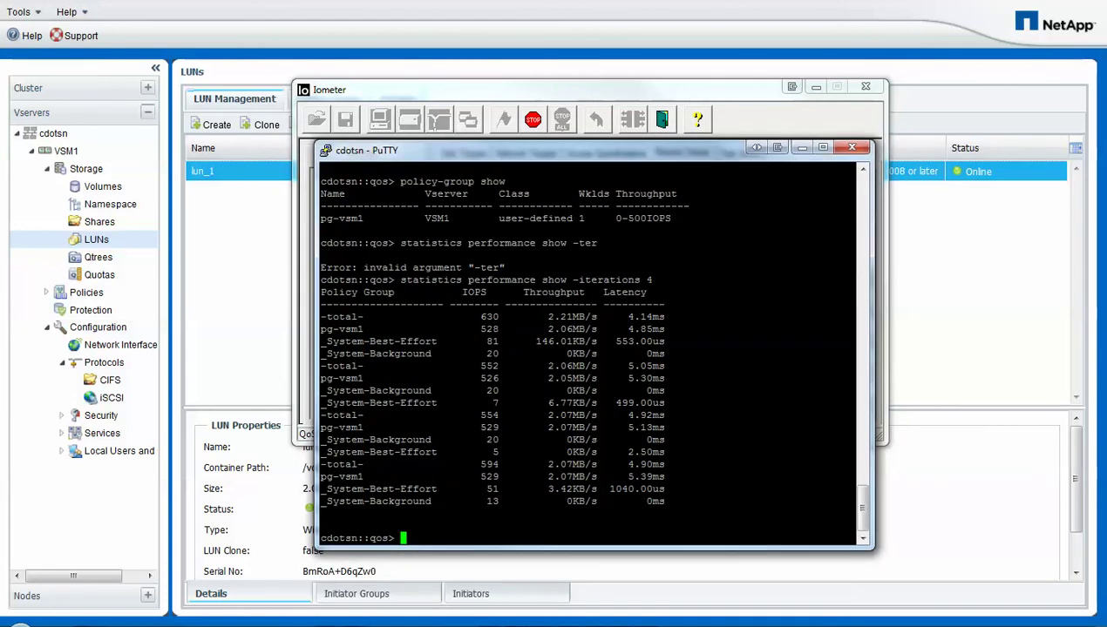
- Remove the limit by rerunning policy-group modify for pg-vsm1 with -max-throughput INF, and bring Iometer's results display to the front
key(Up)
key(Up)
key(Up)
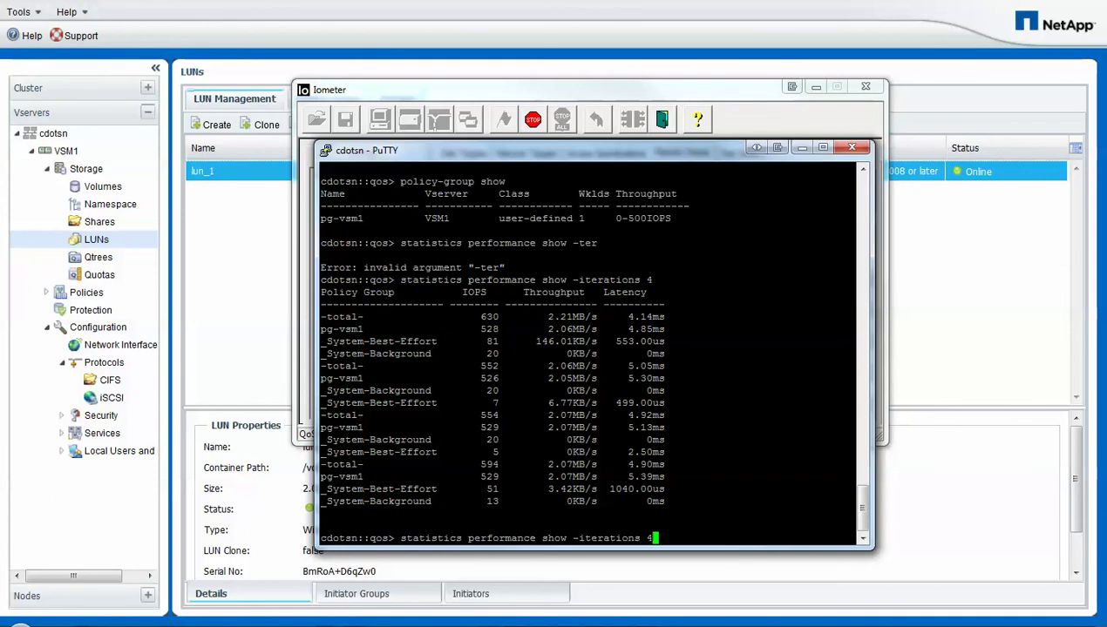
key(Up)
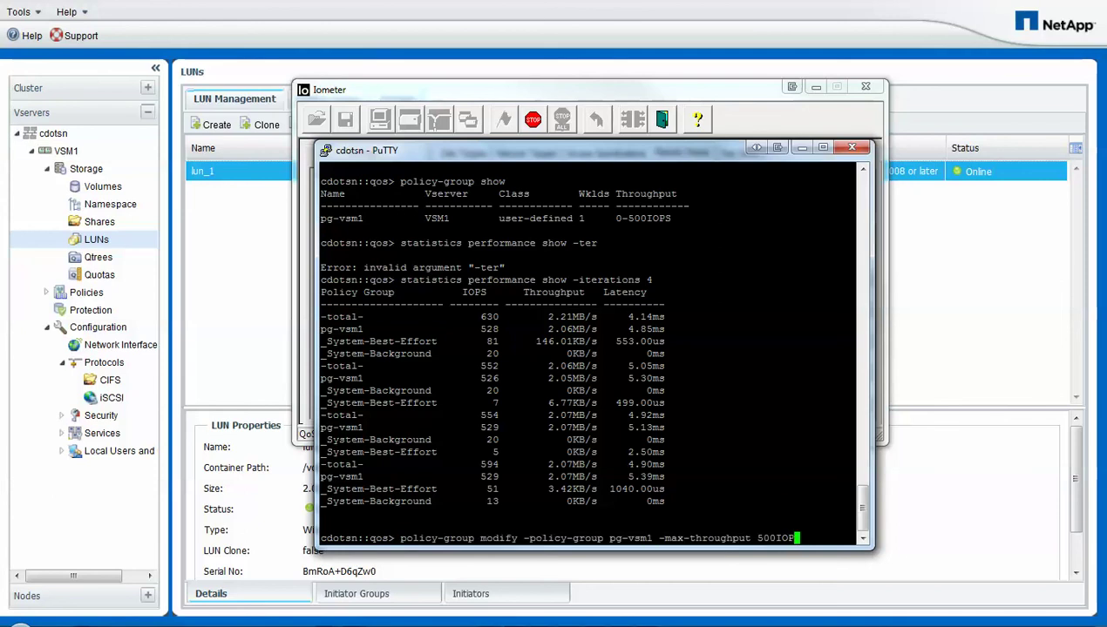
key(BackSpace)
key(BackSpace)
key(BackSpace)
key(BackSpace)
key(BackSpace)
key(BackSpace)
text(INF)
key(Return)
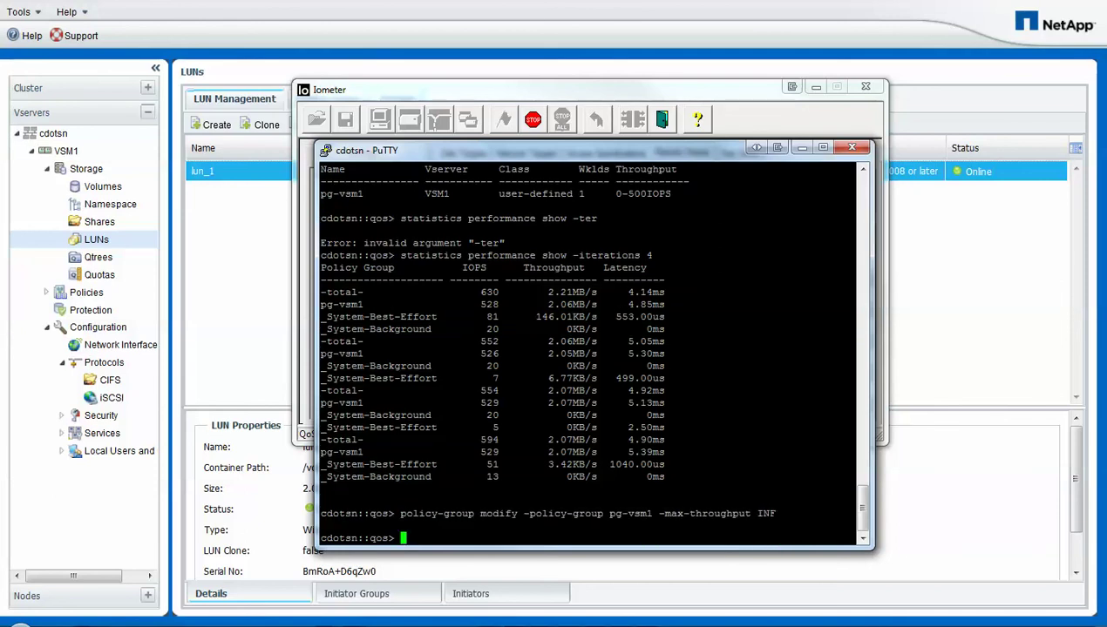
drag(558, 150, 525, 238)
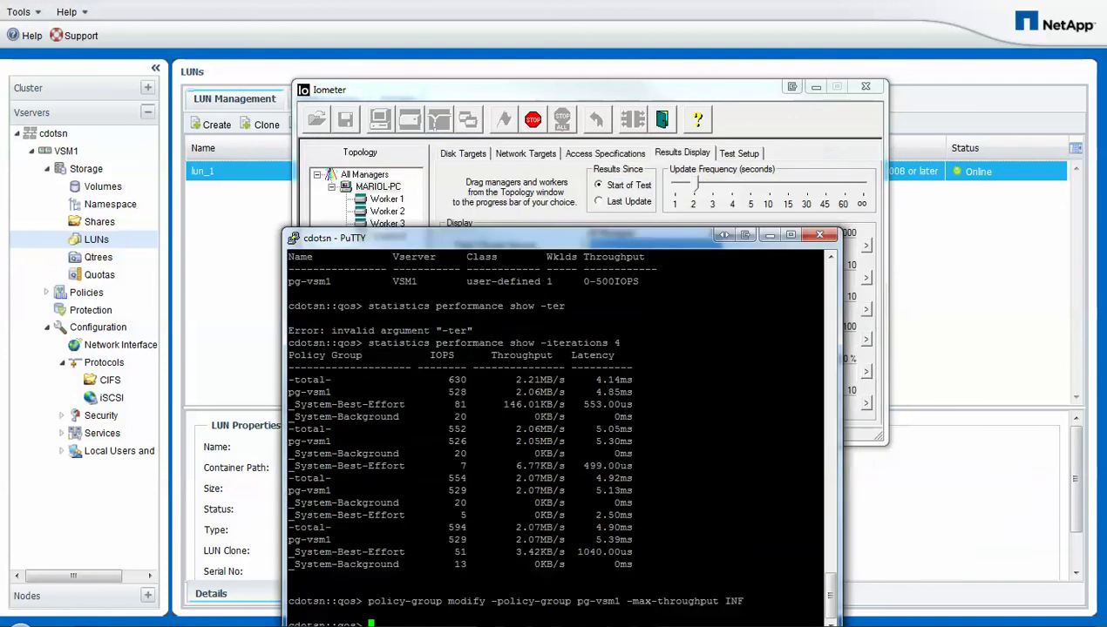
drag(540, 90, 589, 62)
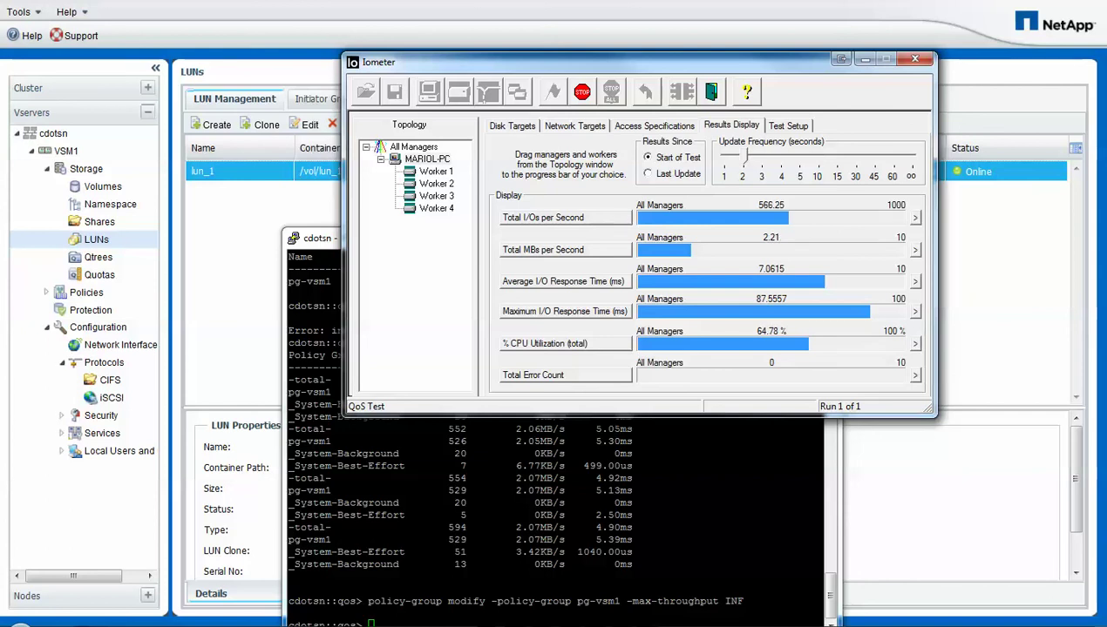
- Switch to the cdotsn PuTTY session, rerun statistics performance show -iterations 4, and examine the IOPS of pg-vsm1
key(alt+Tab)
drag(540, 237, 543, 180)
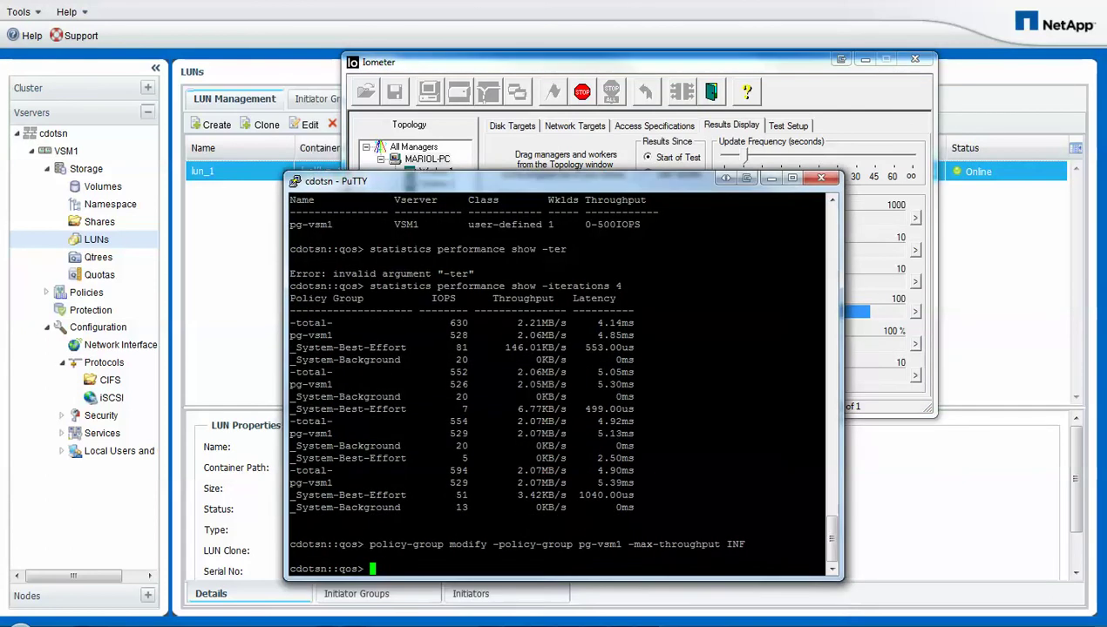
key(Up)
key(Up)
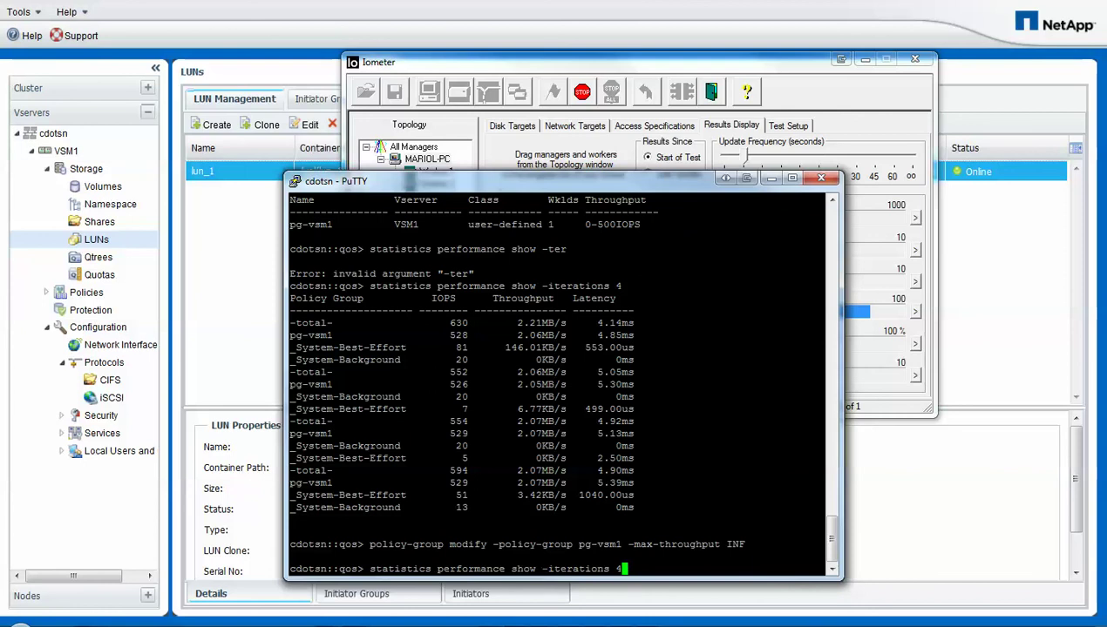
key(Return)
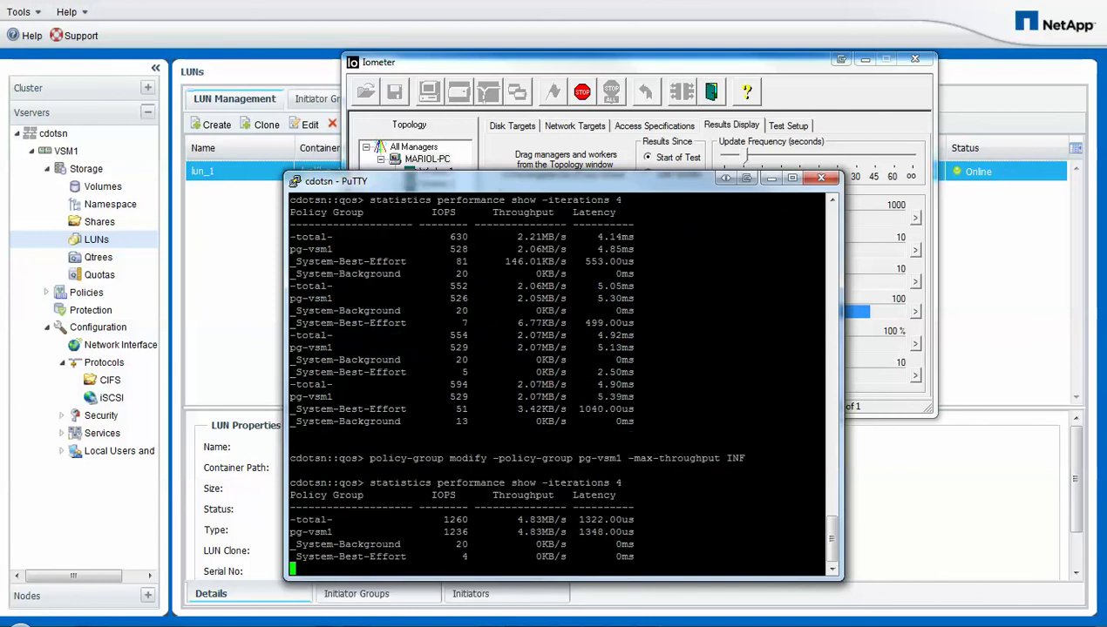
drag(445, 532, 485, 532)
click(482, 533)
triple_click(479, 533)
double_click(457, 533)
click(454, 531)
drag(439, 533, 473, 532)
click(471, 533)
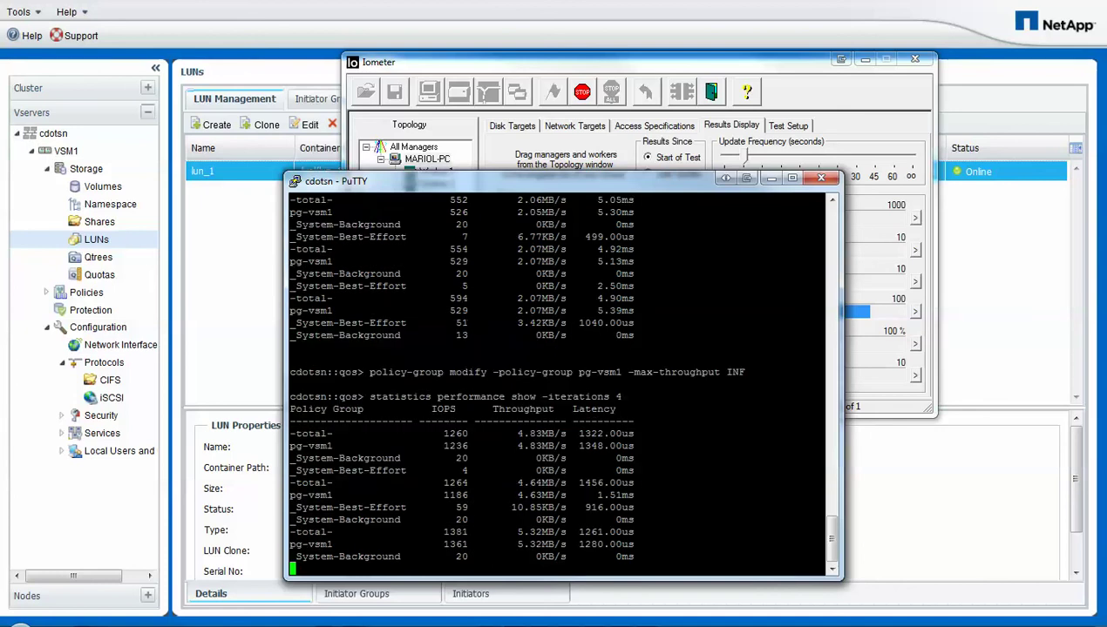
- Arrange the PuTTY and Iometer windows to compare the pg-vsm1 statistics with Iometer's total I/Os per second
drag(392, 180, 220, 99)
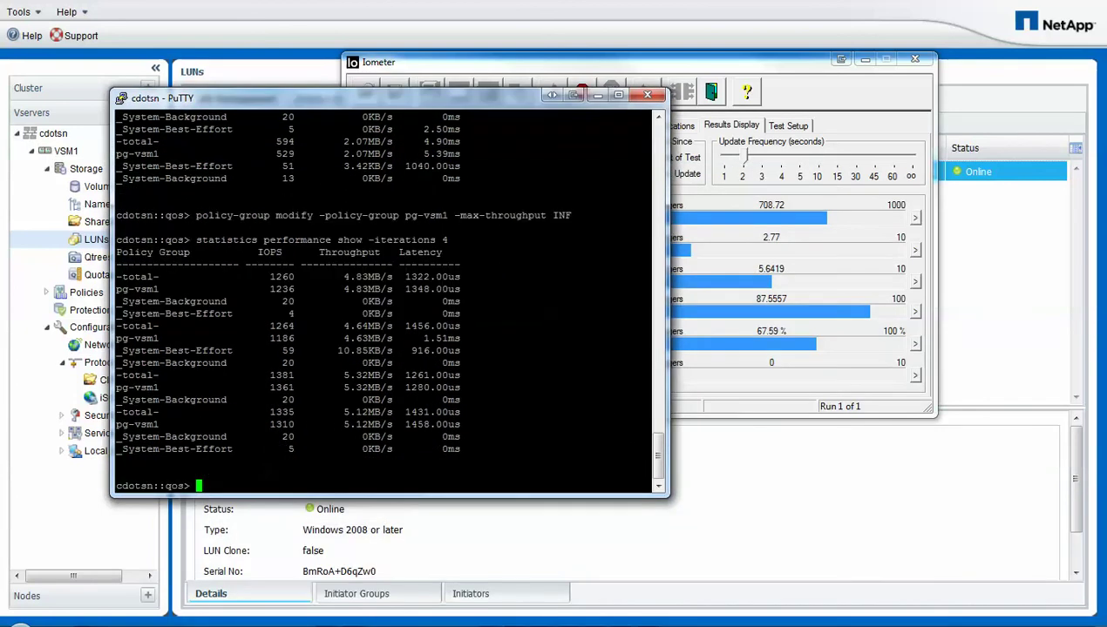
click(540, 63)
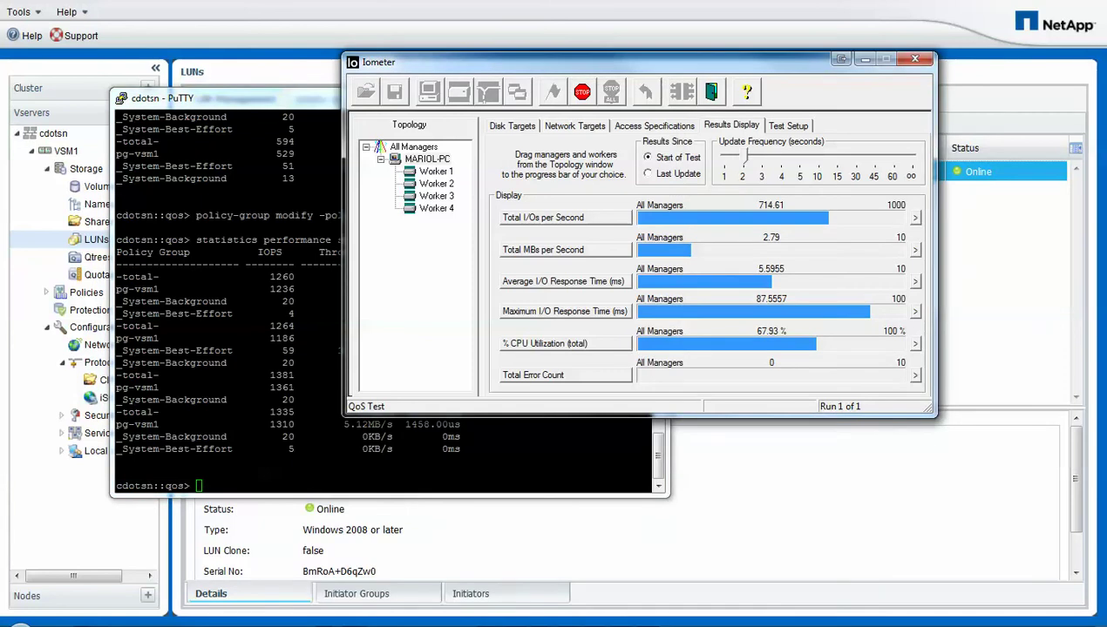
drag(540, 63, 544, 190)
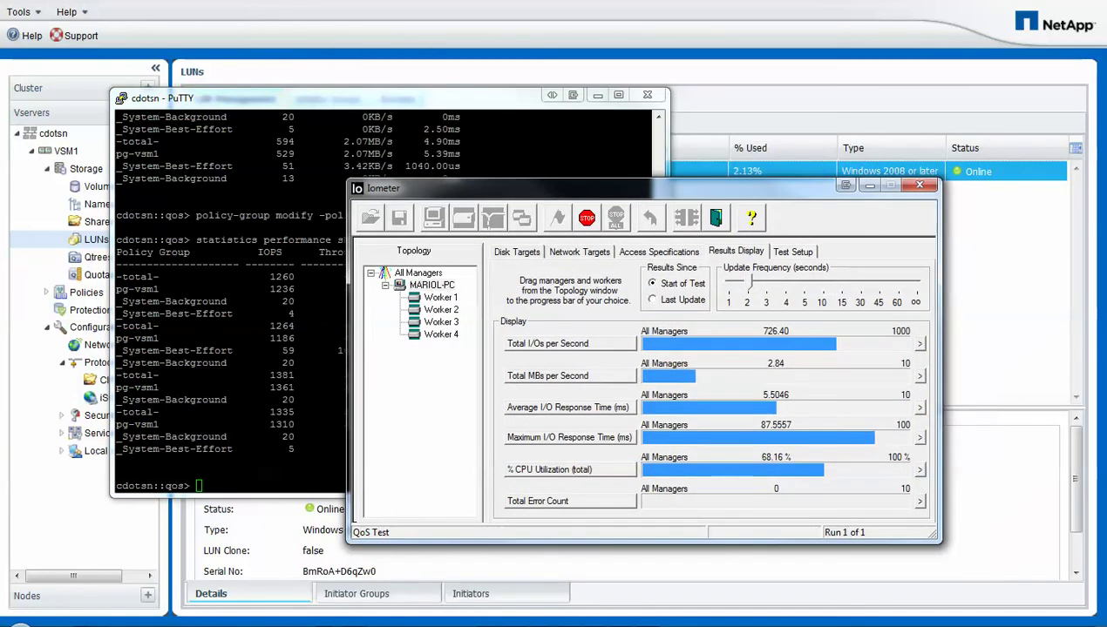
drag(393, 97, 545, 190)
drag(380, 190, 319, 104)
key(alt+Tab)
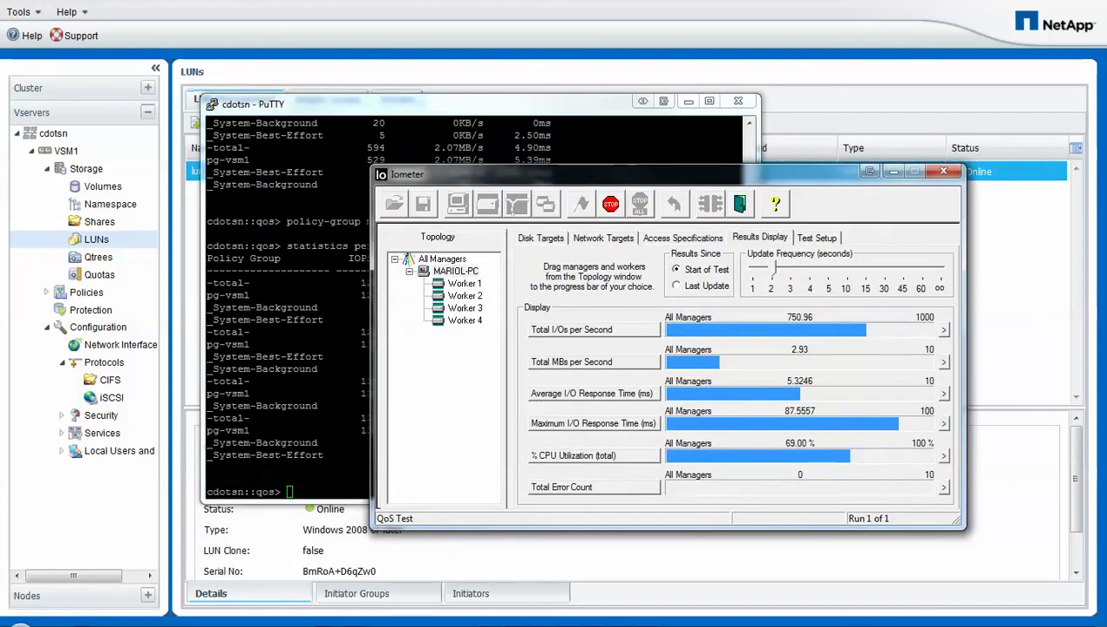
drag(540, 175, 561, 191)
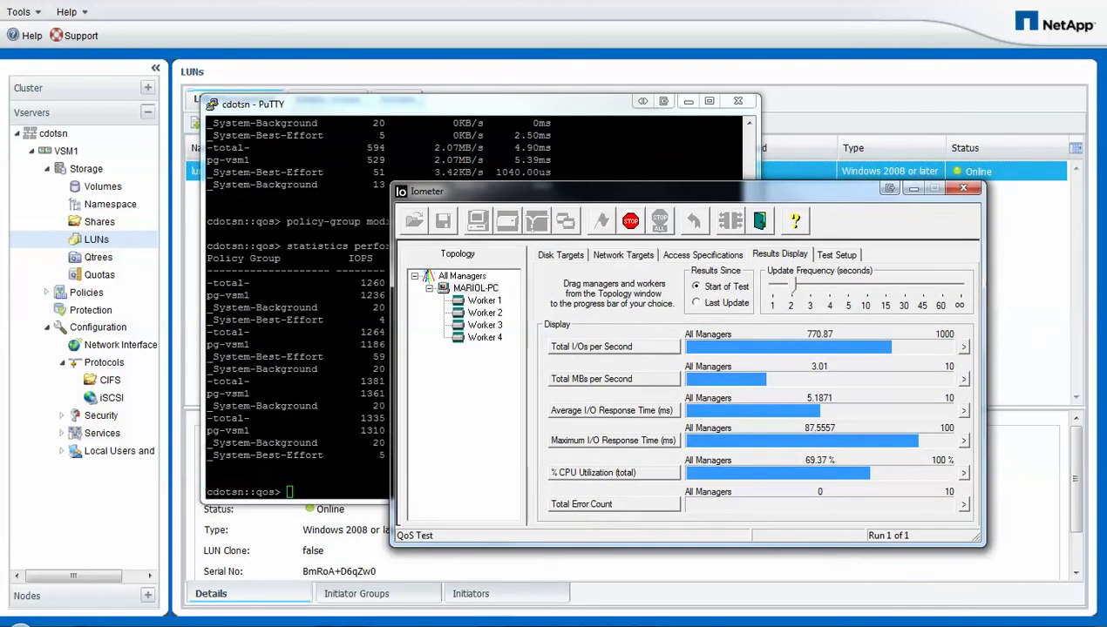
drag(471, 103, 477, 92)
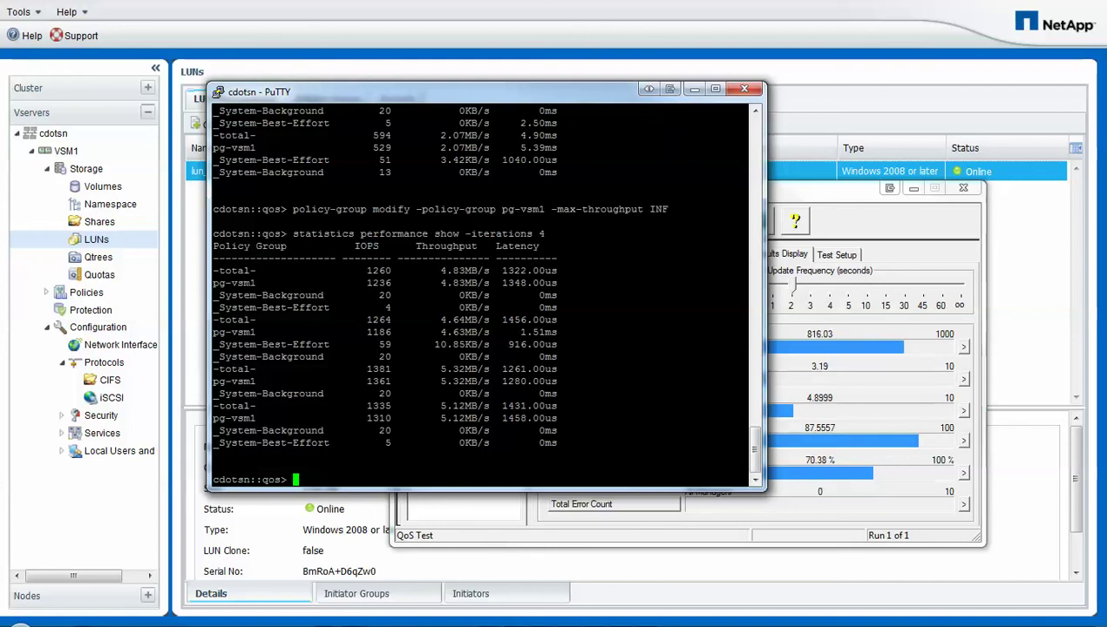
drag(471, 92, 453, 72)
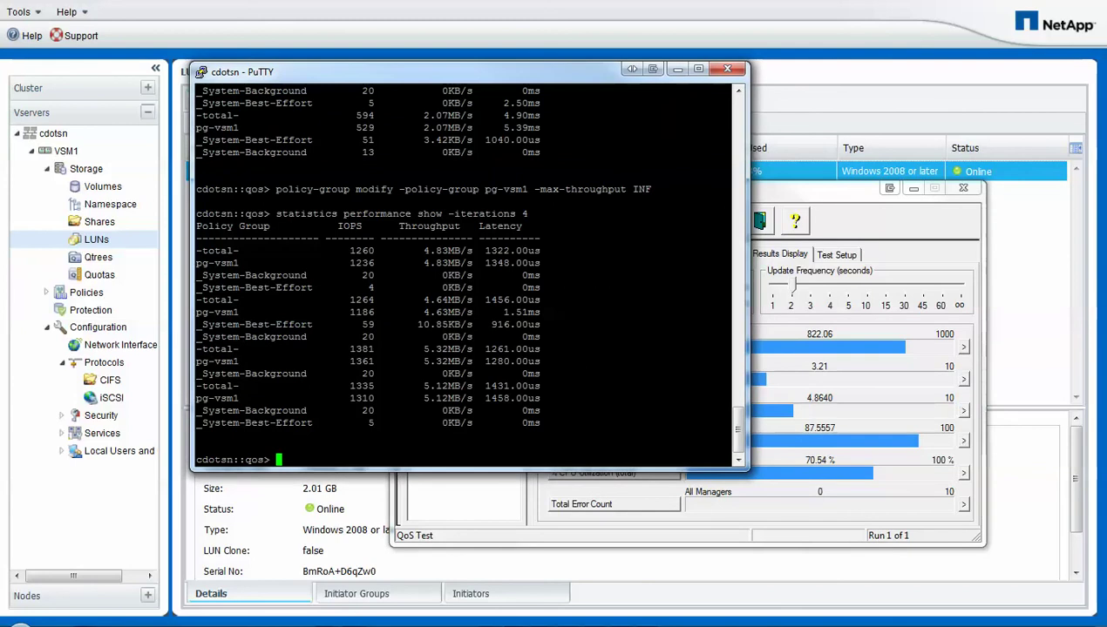